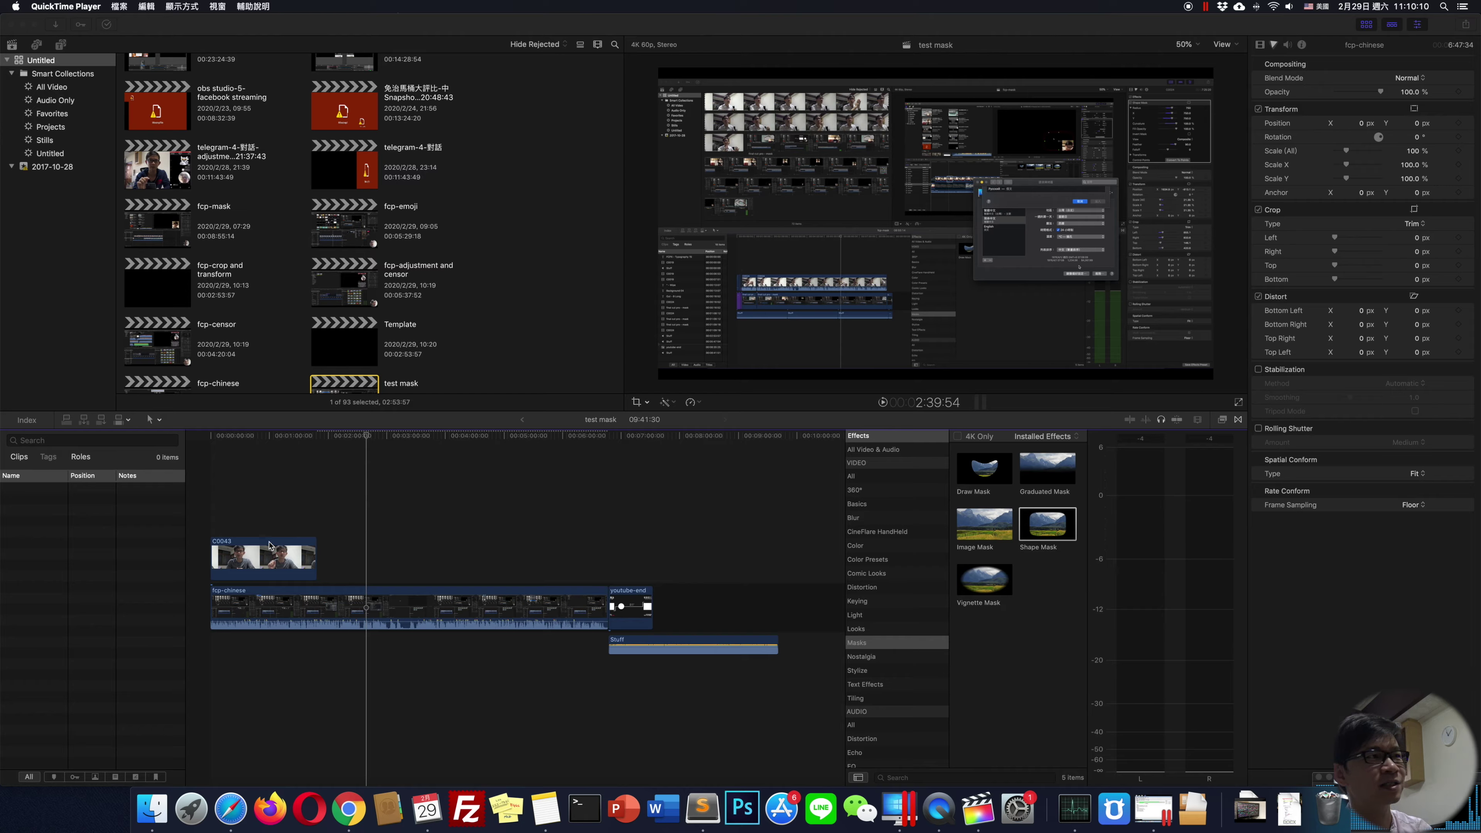
# Select the fcp-chinese and C0043 clips, put the playhead near 0:41 and briefly preview the webcam footage
pyautogui.click(270, 546)
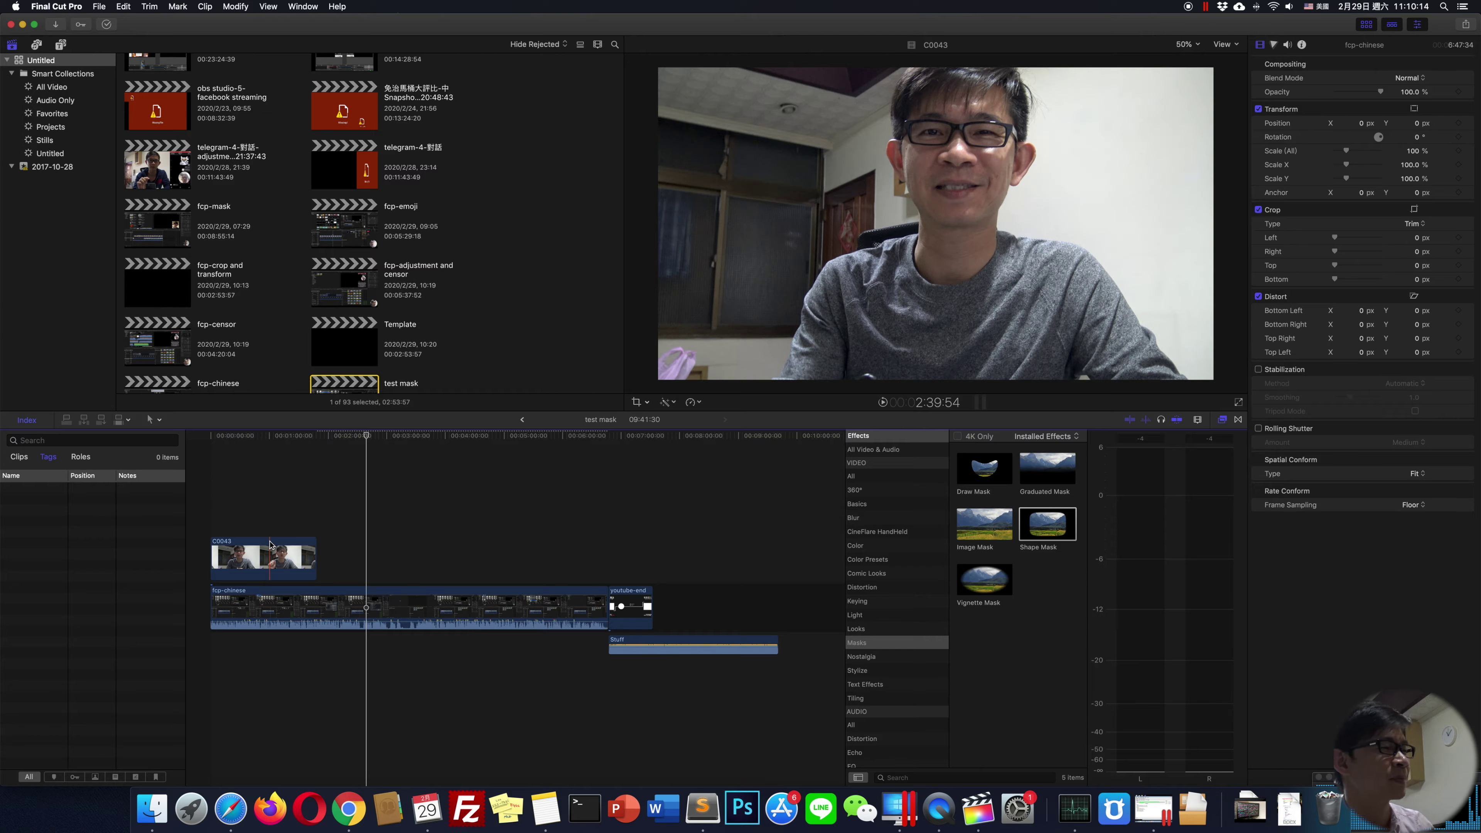
pyautogui.click(461, 589)
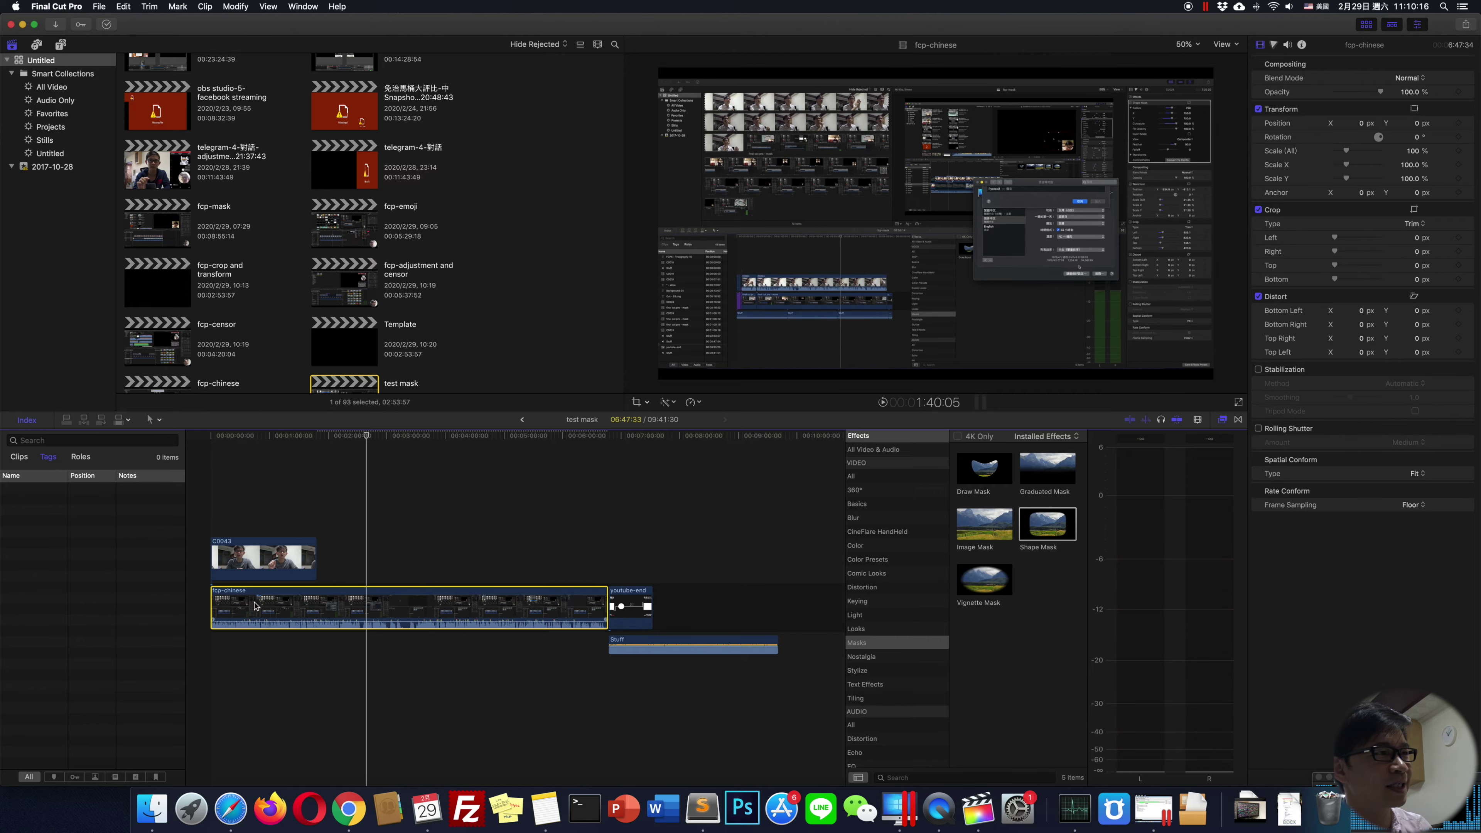
pyautogui.click(248, 543)
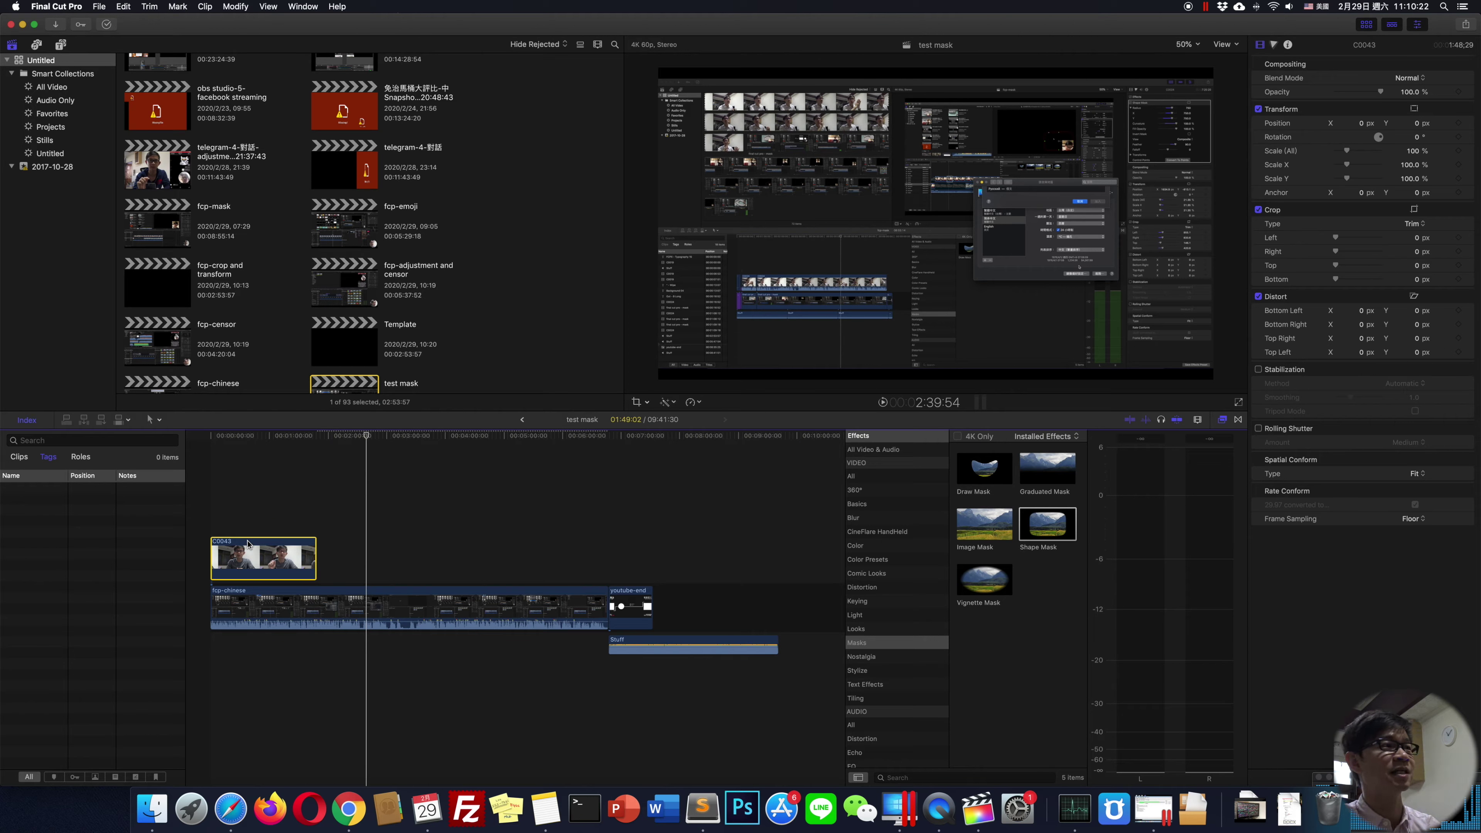
pyautogui.click(252, 488)
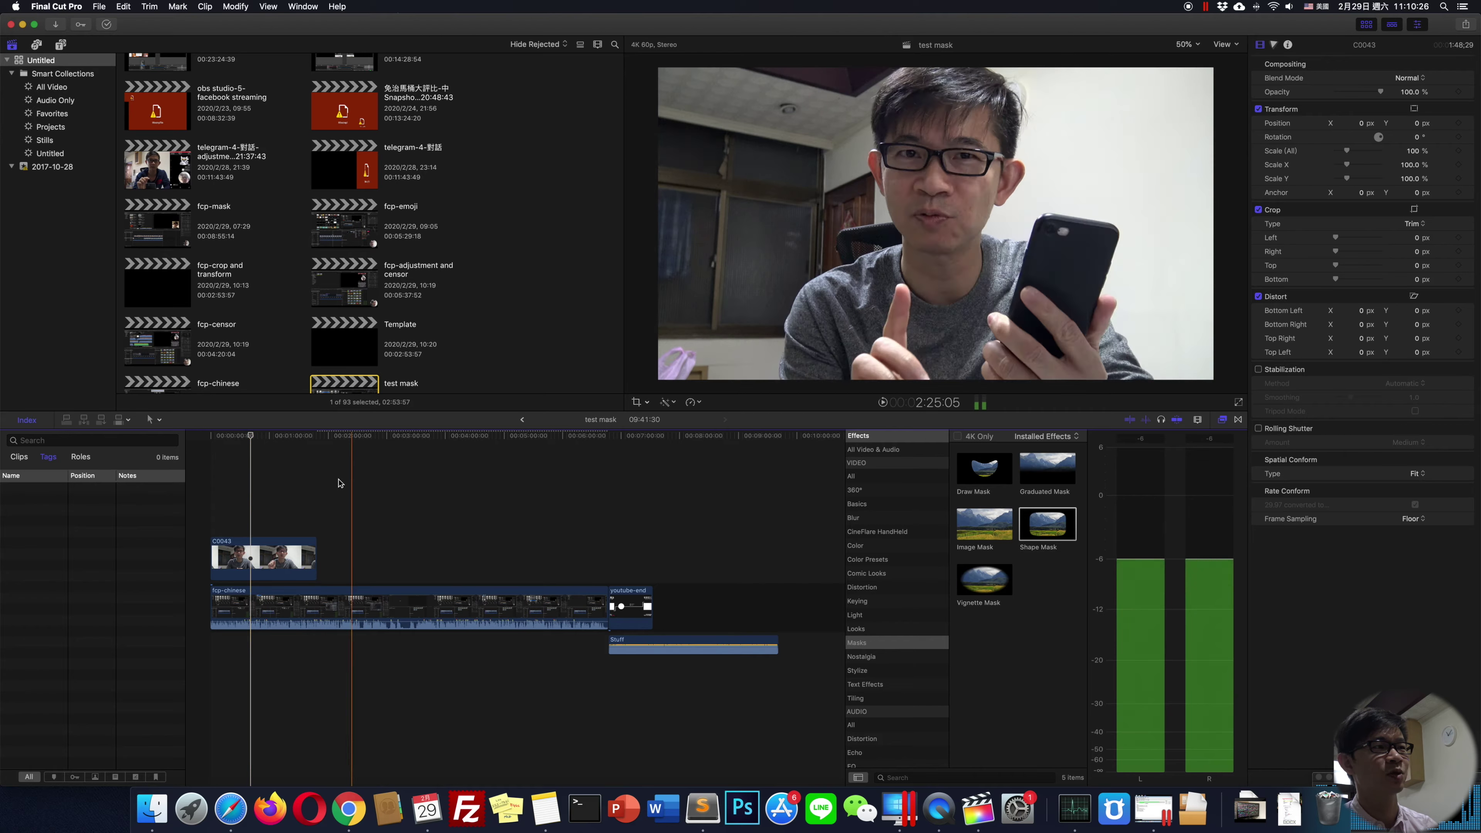
pyautogui.press('space')
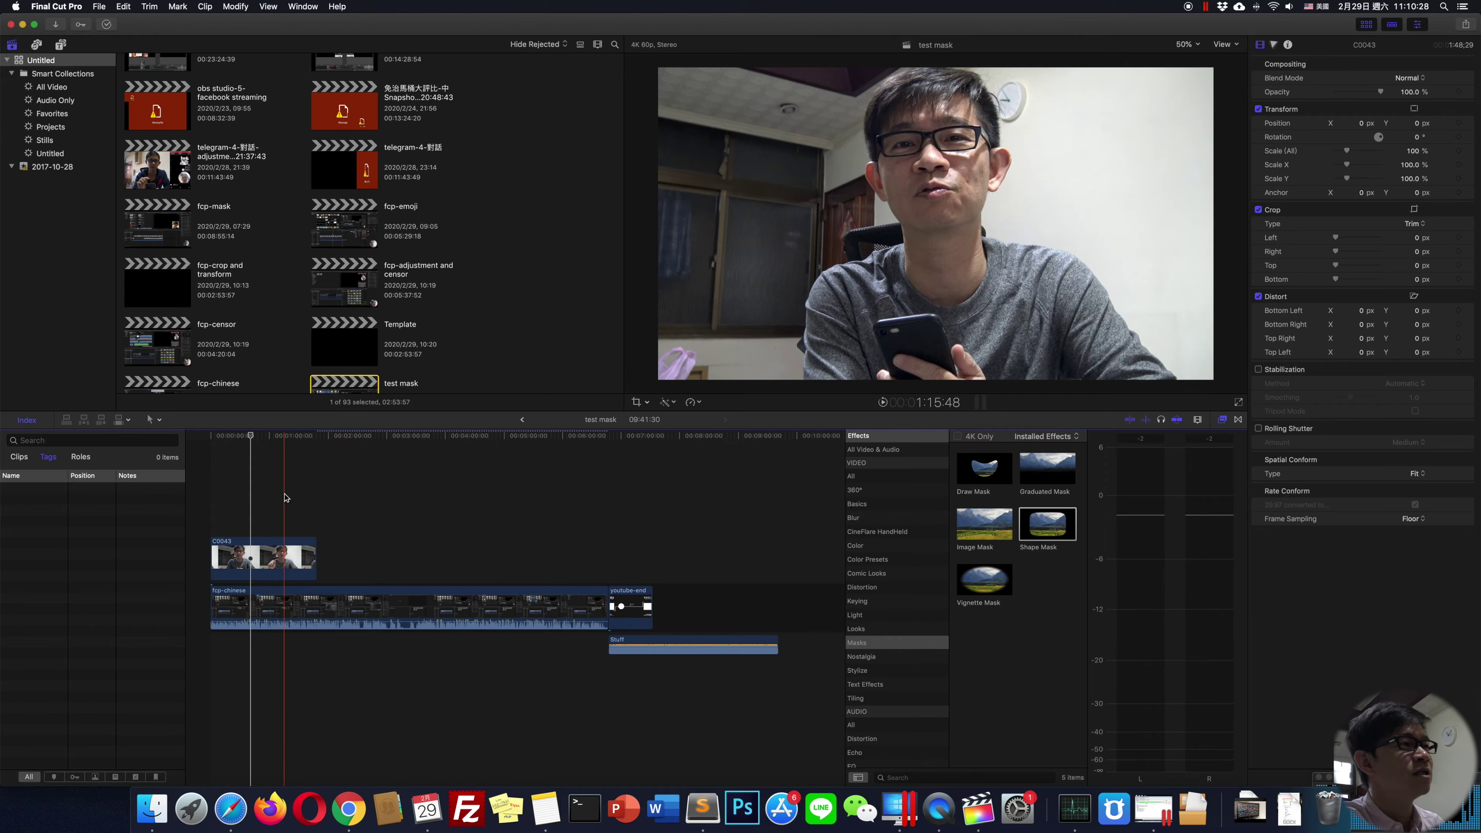
pyautogui.press('space')
pyautogui.press('space')
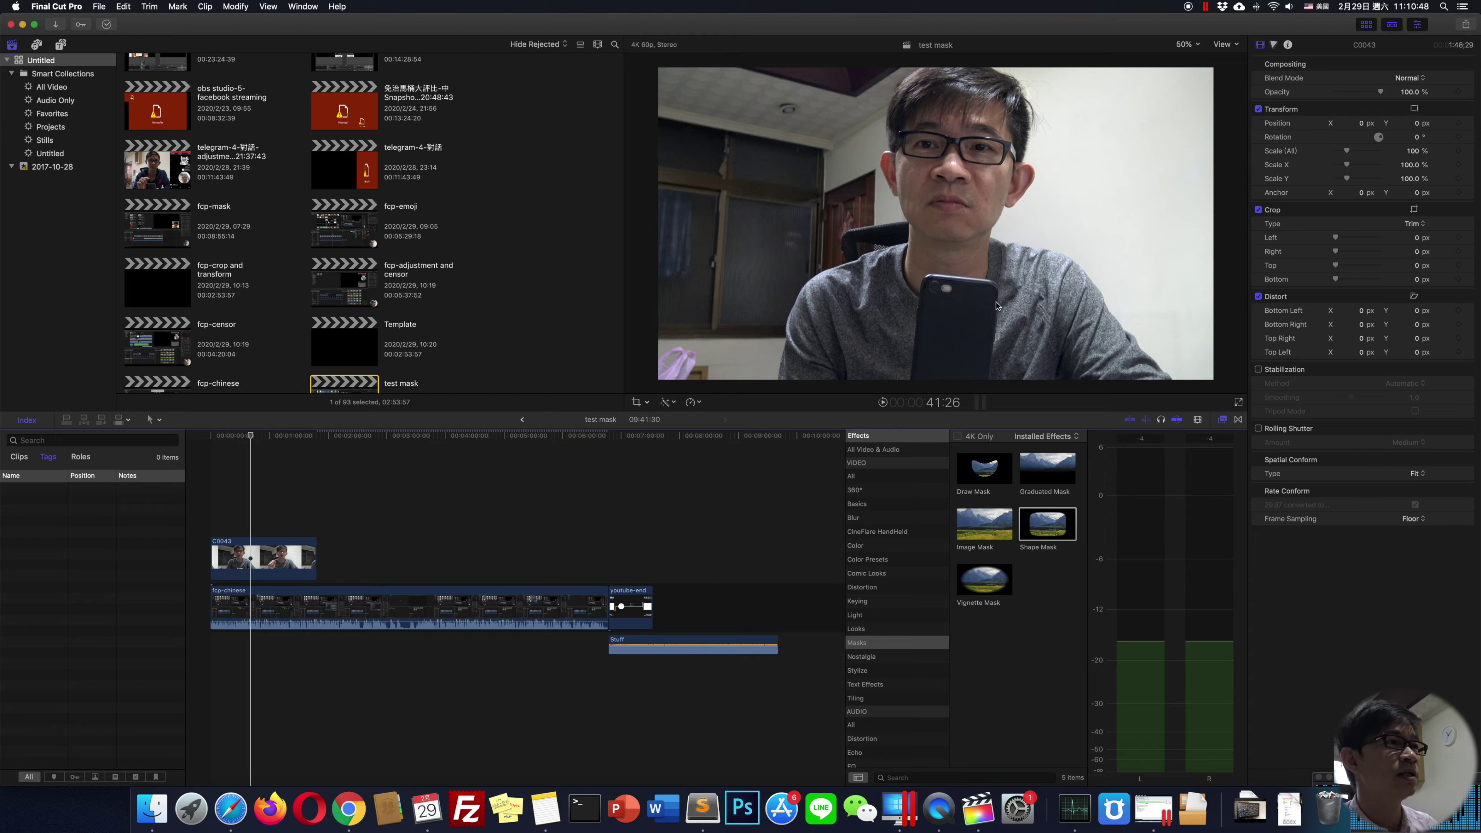
# Try a rough crop on the C0043 webcam clip with the Crop tool, then reset it to 0 px
pyautogui.click(647, 404)
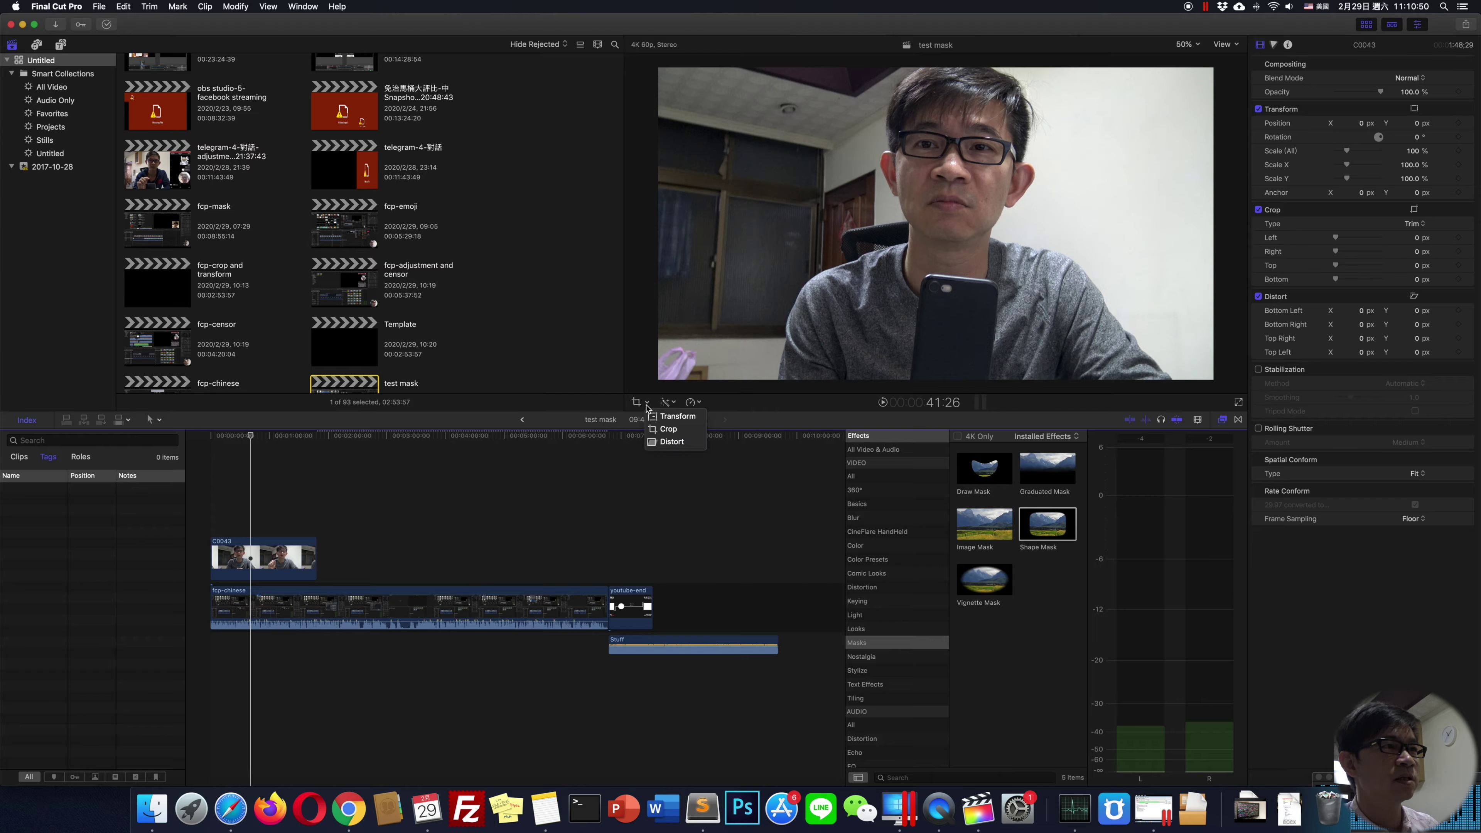
pyautogui.click(668, 429)
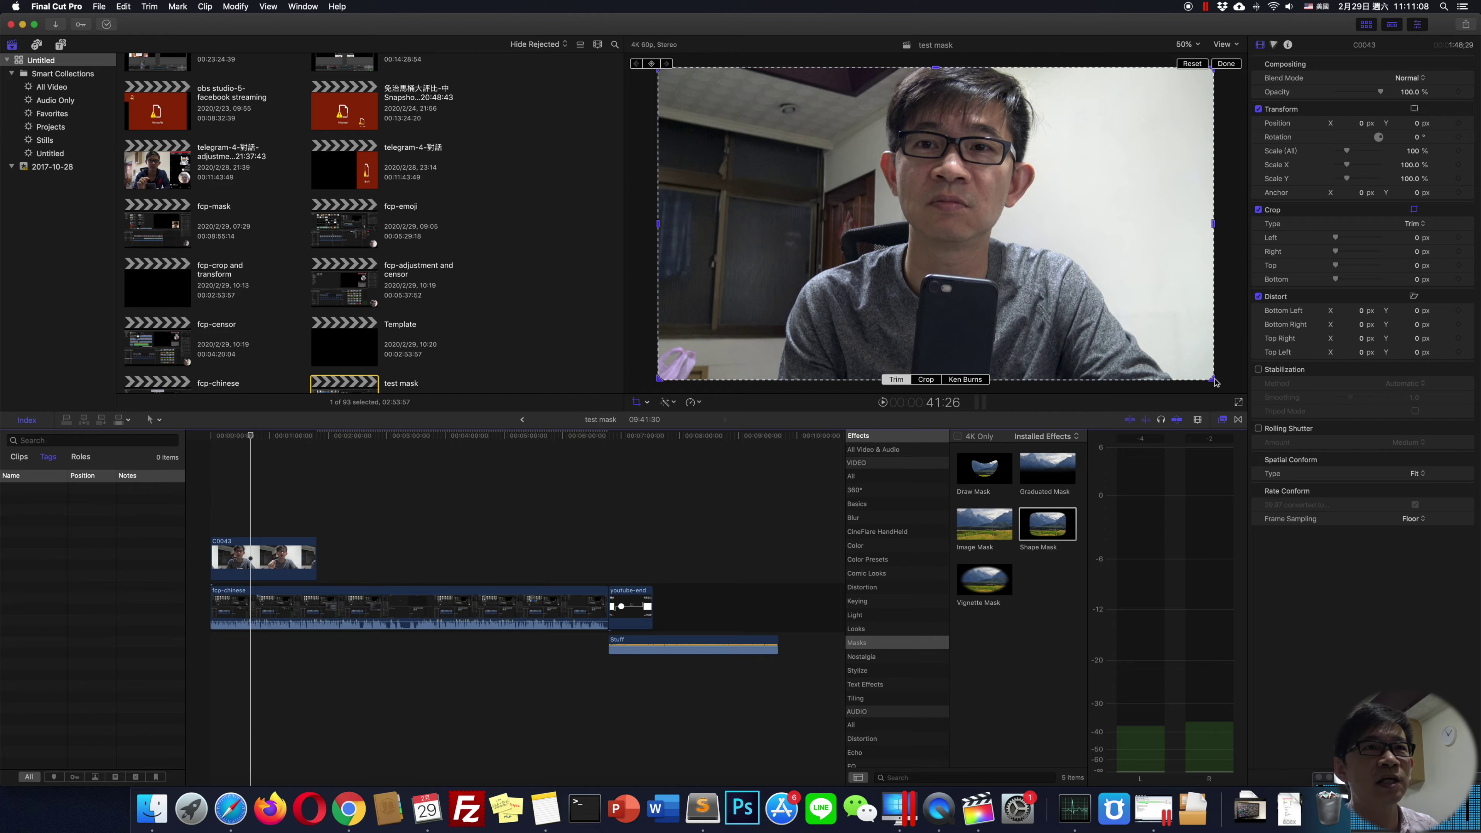
pyautogui.moveTo(1212, 380); pyautogui.dragTo(1084, 296)
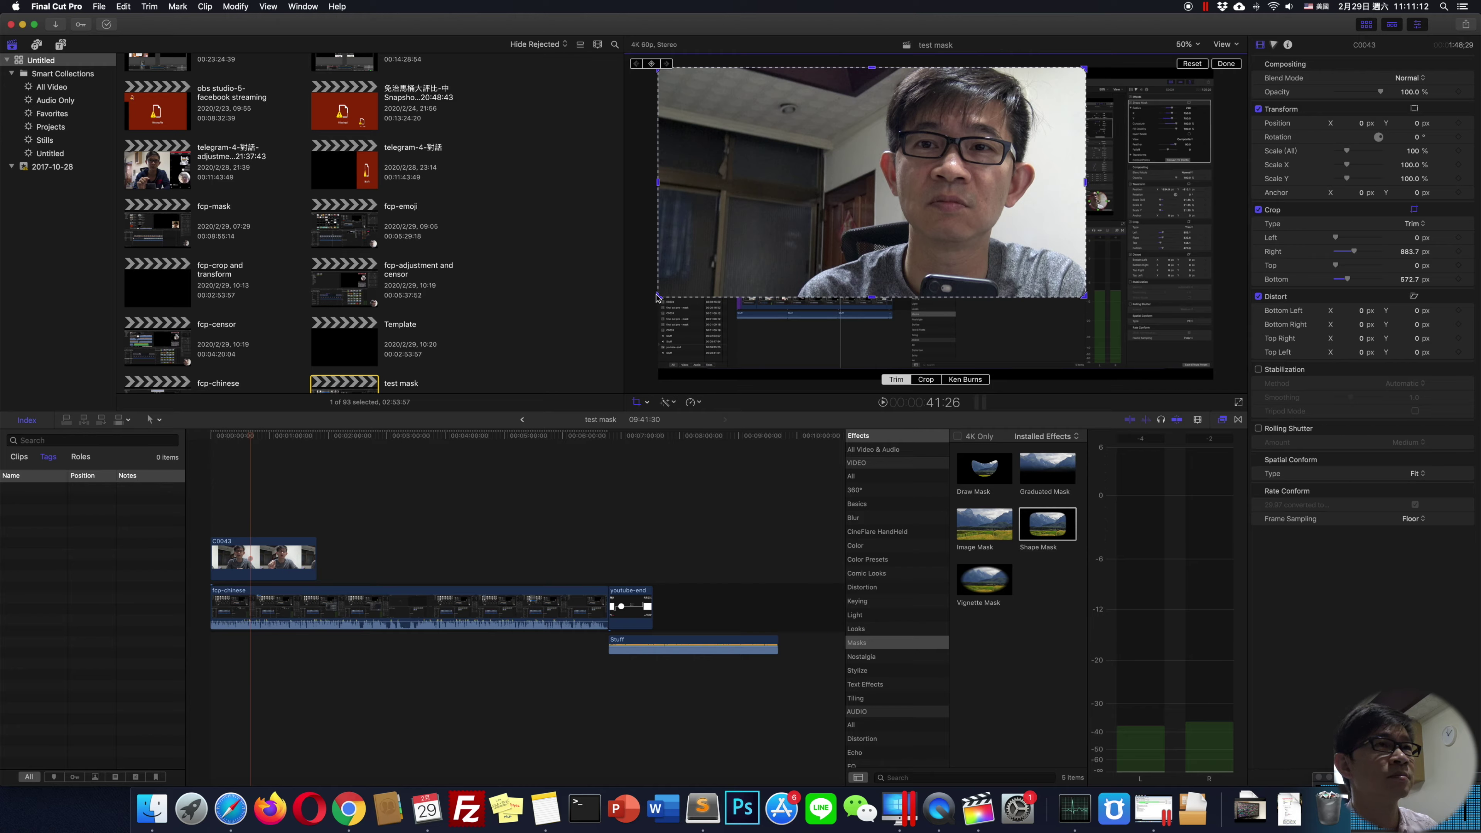
pyautogui.moveTo(658, 297)
pyautogui.mouseDown()
pyautogui.moveTo(854, 274)
pyautogui.moveTo(838, 274)
pyautogui.mouseUp()
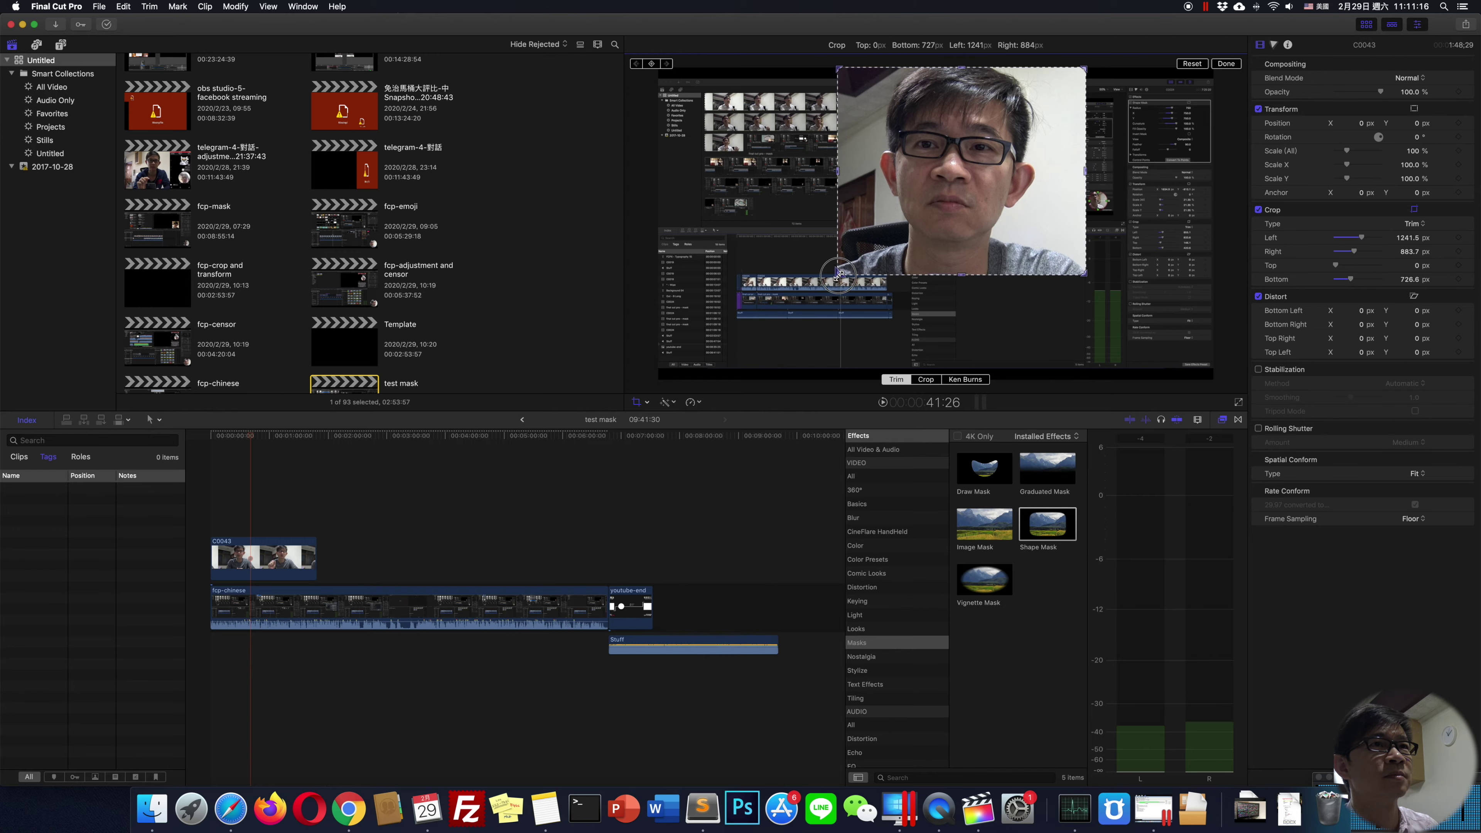
pyautogui.moveTo(1086, 275); pyautogui.dragTo(1086, 284)
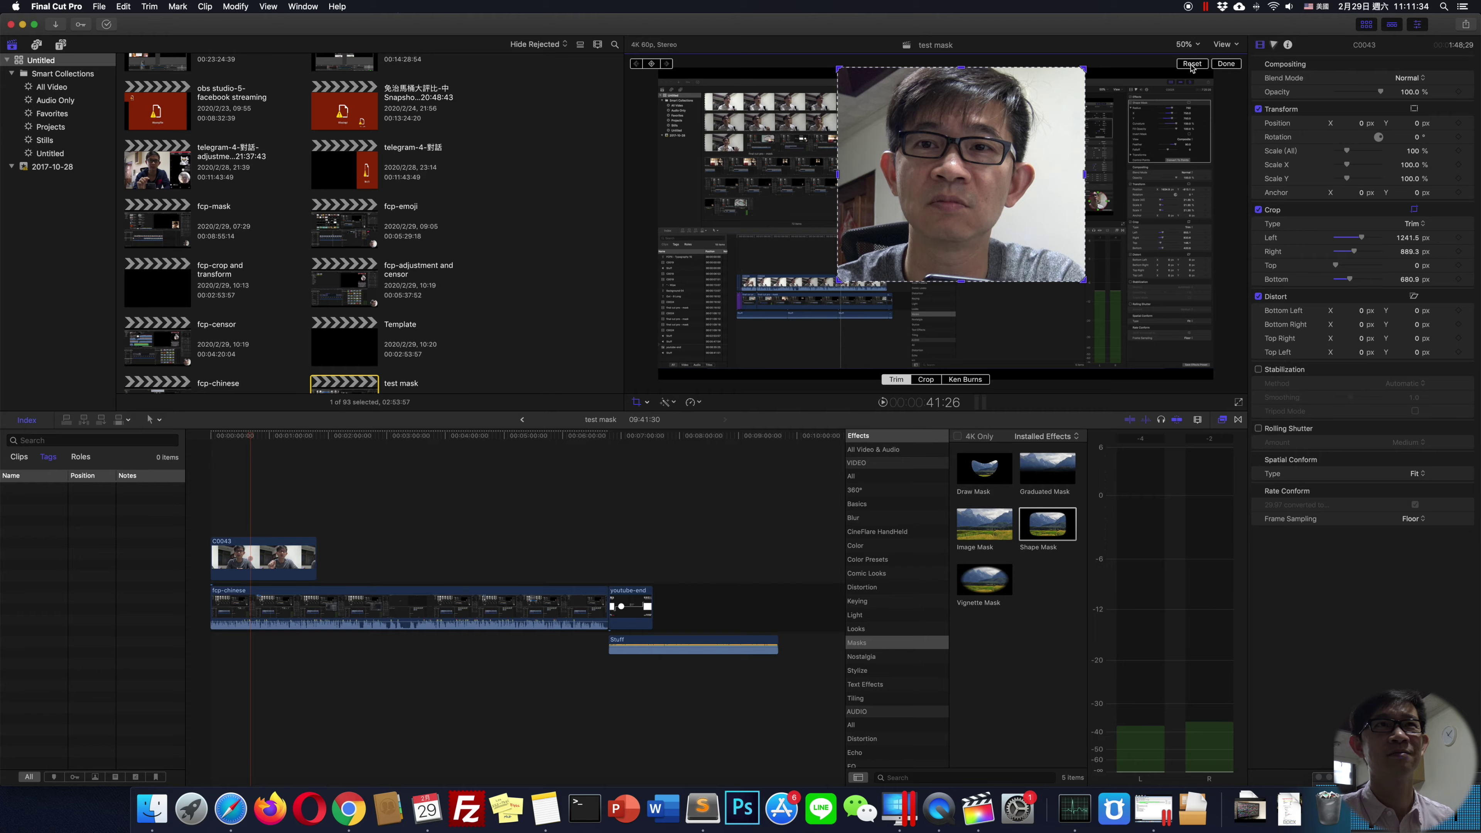
pyautogui.click(1191, 65)
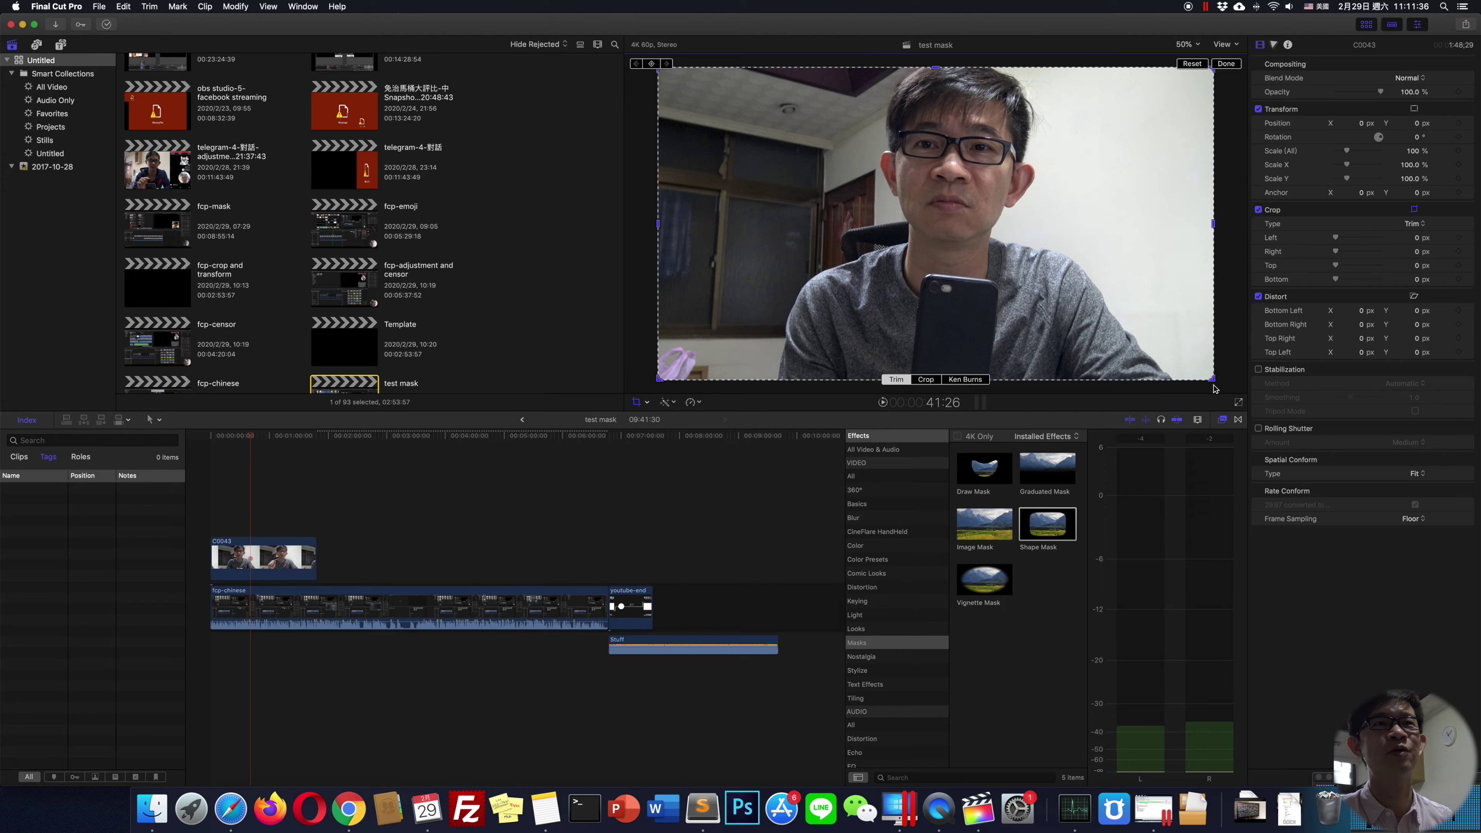
# Crop the C0043 frame tightly around the face: left 1140.9, right 944.0, bottom 594.9, top 0 px
pyautogui.moveTo(1214, 379); pyautogui.dragTo(1077, 292)
pyautogui.moveTo(659, 292); pyautogui.dragTo(824, 292)
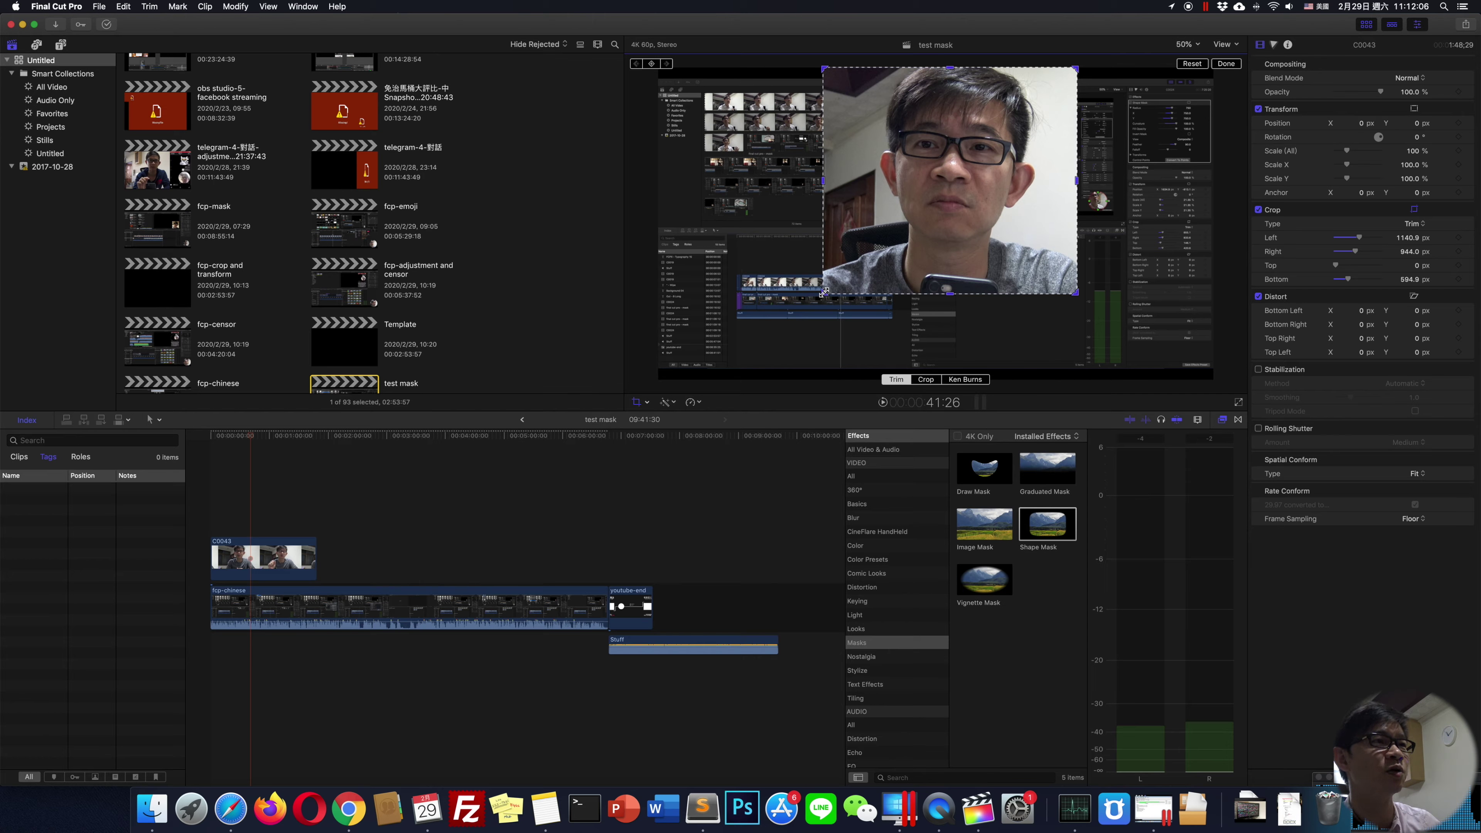
pyautogui.click(649, 403)
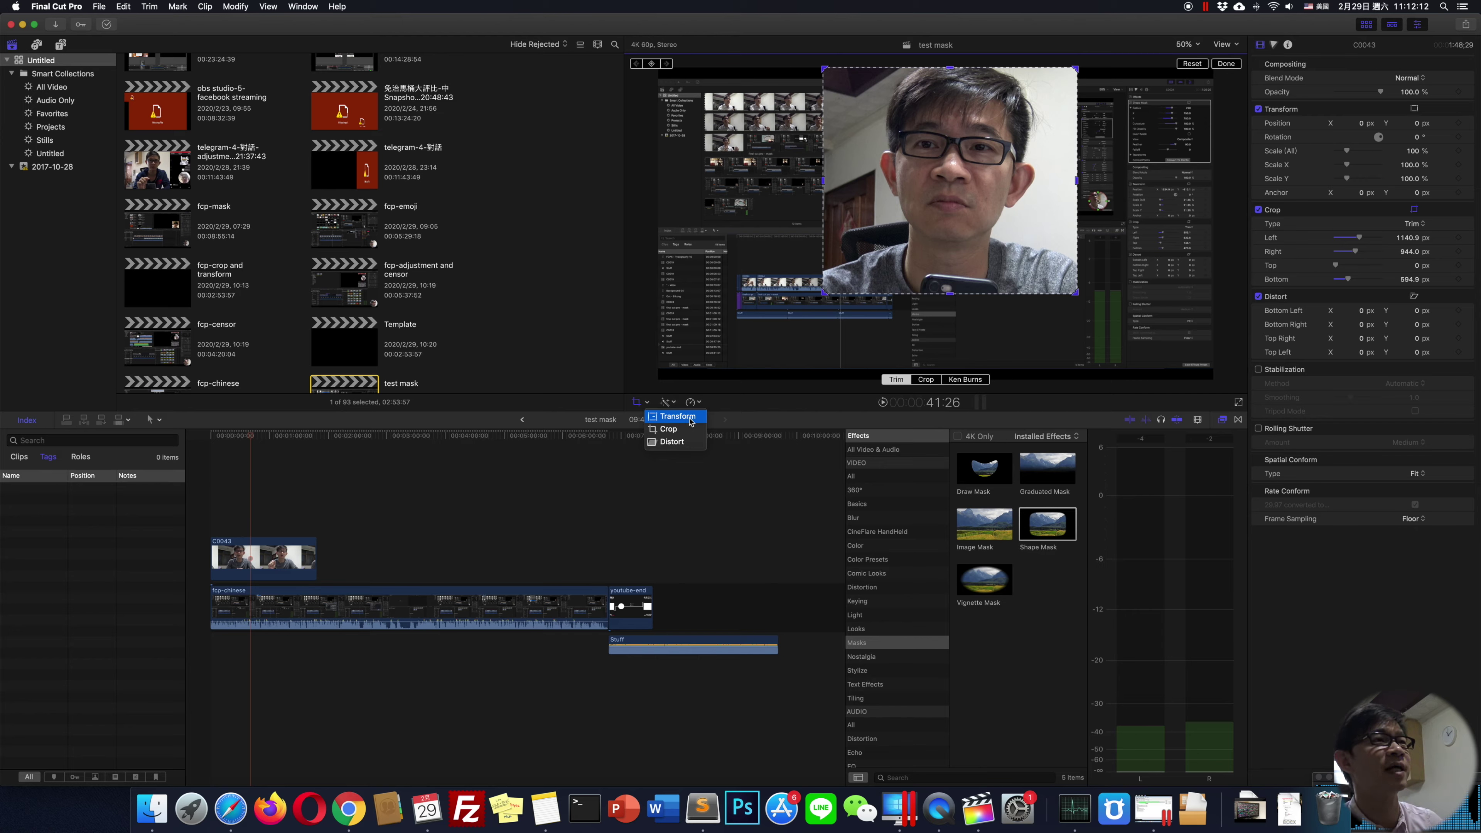
# With Transform, shrink the webcam clip to about 41% and move it bottom-right to X 1693.3, Y -886.5
pyautogui.click(691, 422)
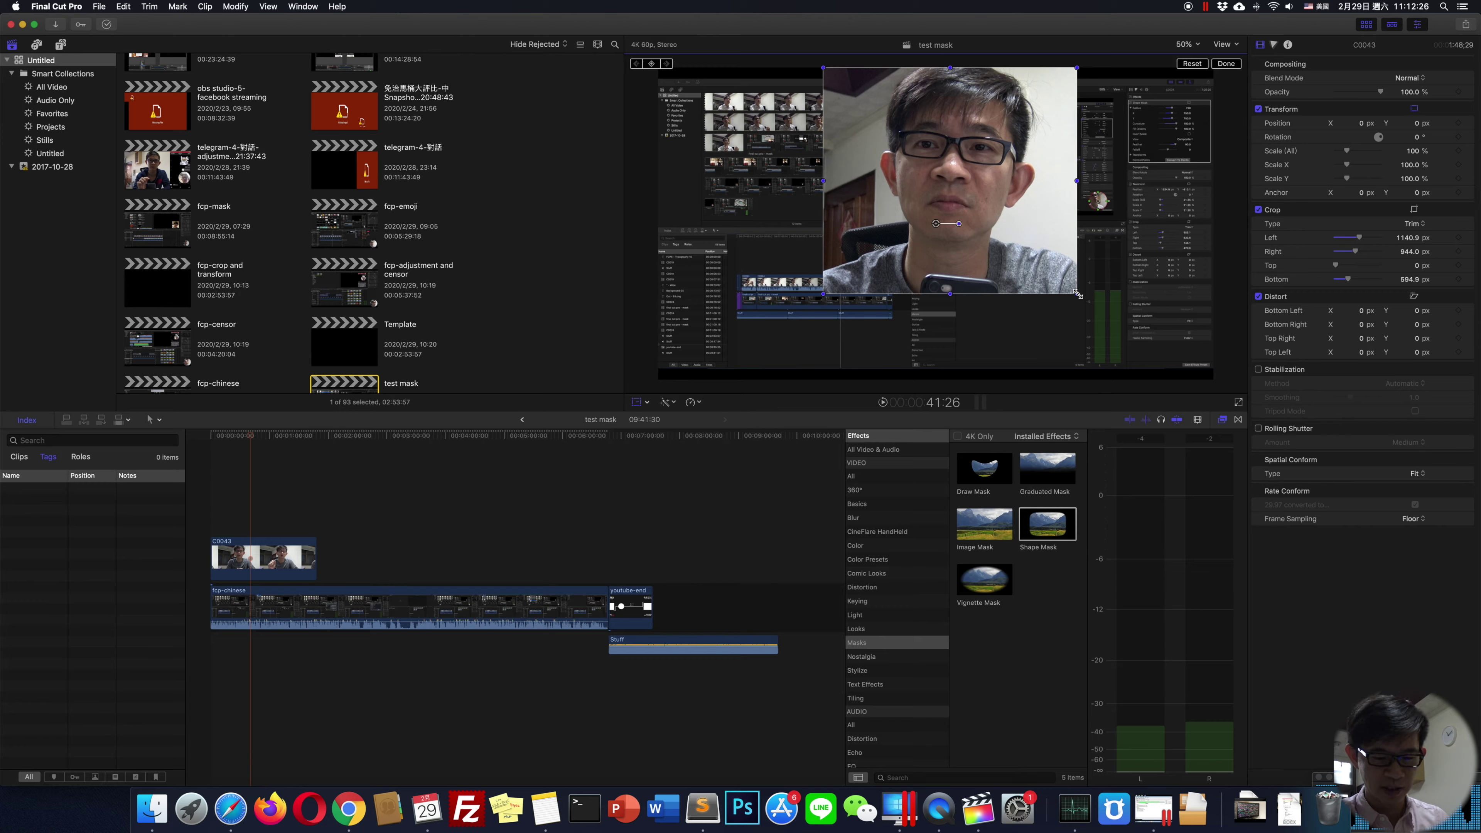
pyautogui.moveTo(1077, 293); pyautogui.dragTo(878, 116)
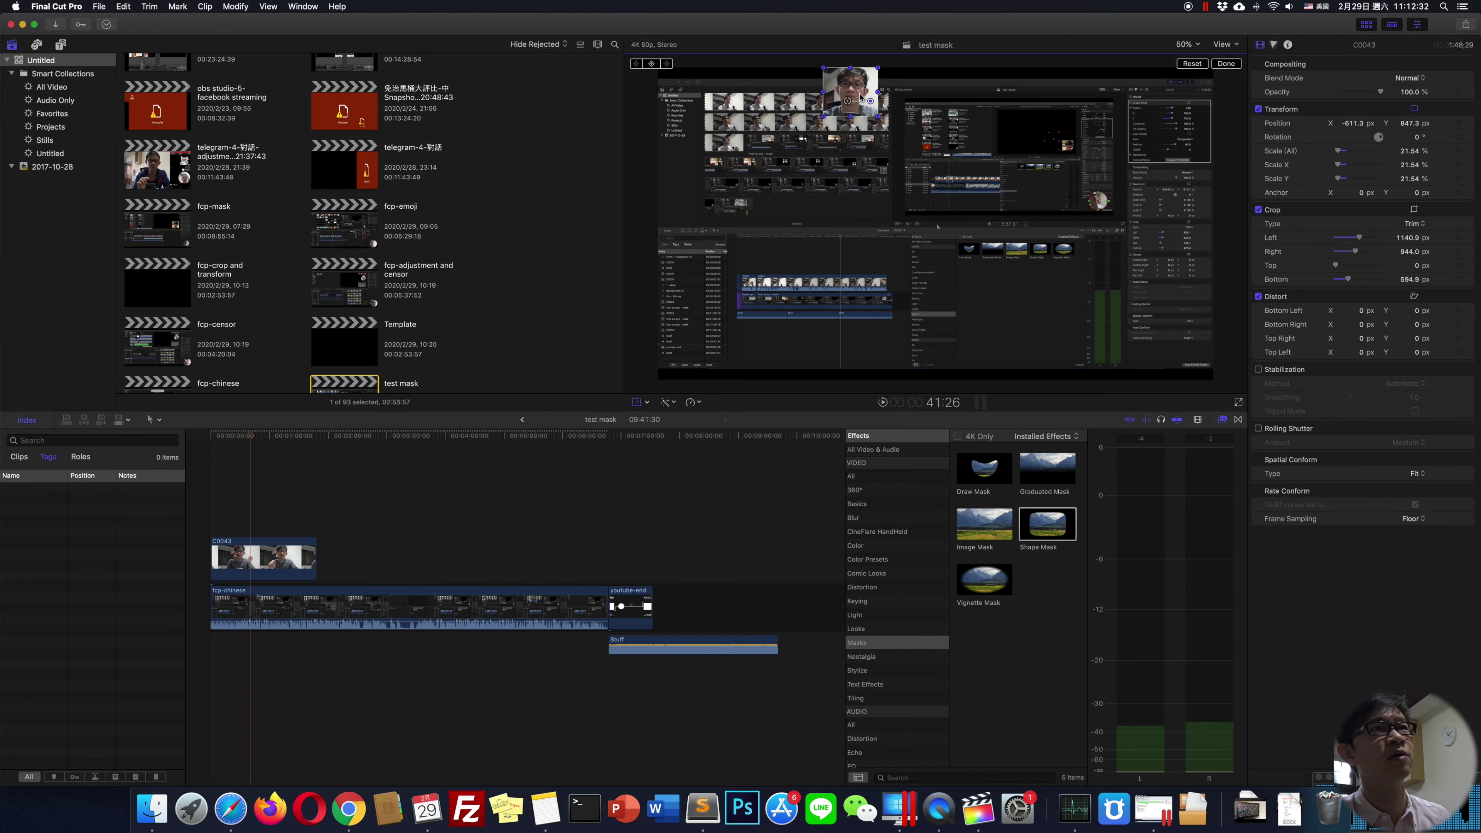
pyautogui.moveTo(851, 93); pyautogui.dragTo(1167, 335)
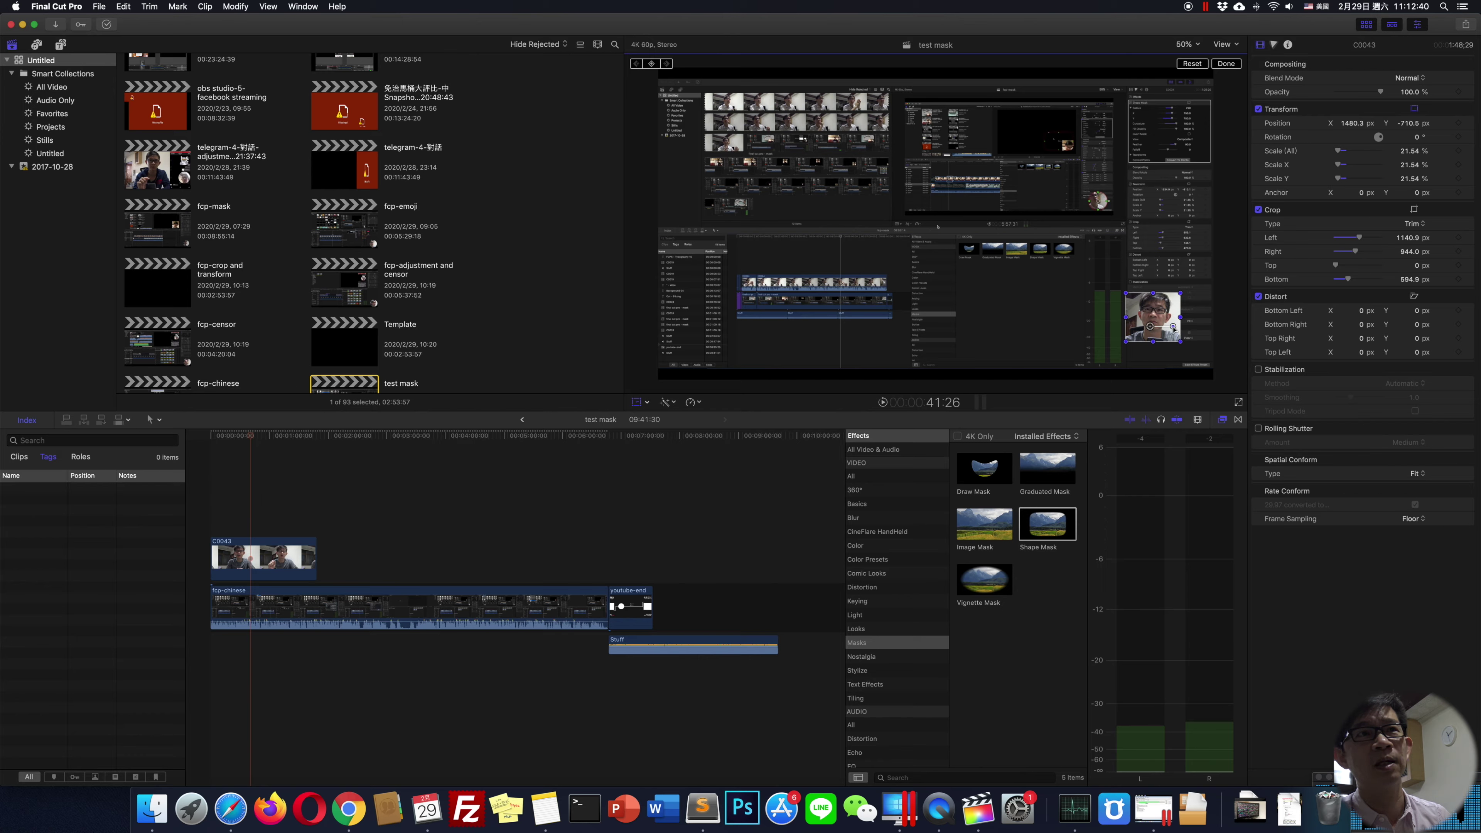
pyautogui.moveTo(1174, 328); pyautogui.dragTo(1170, 326)
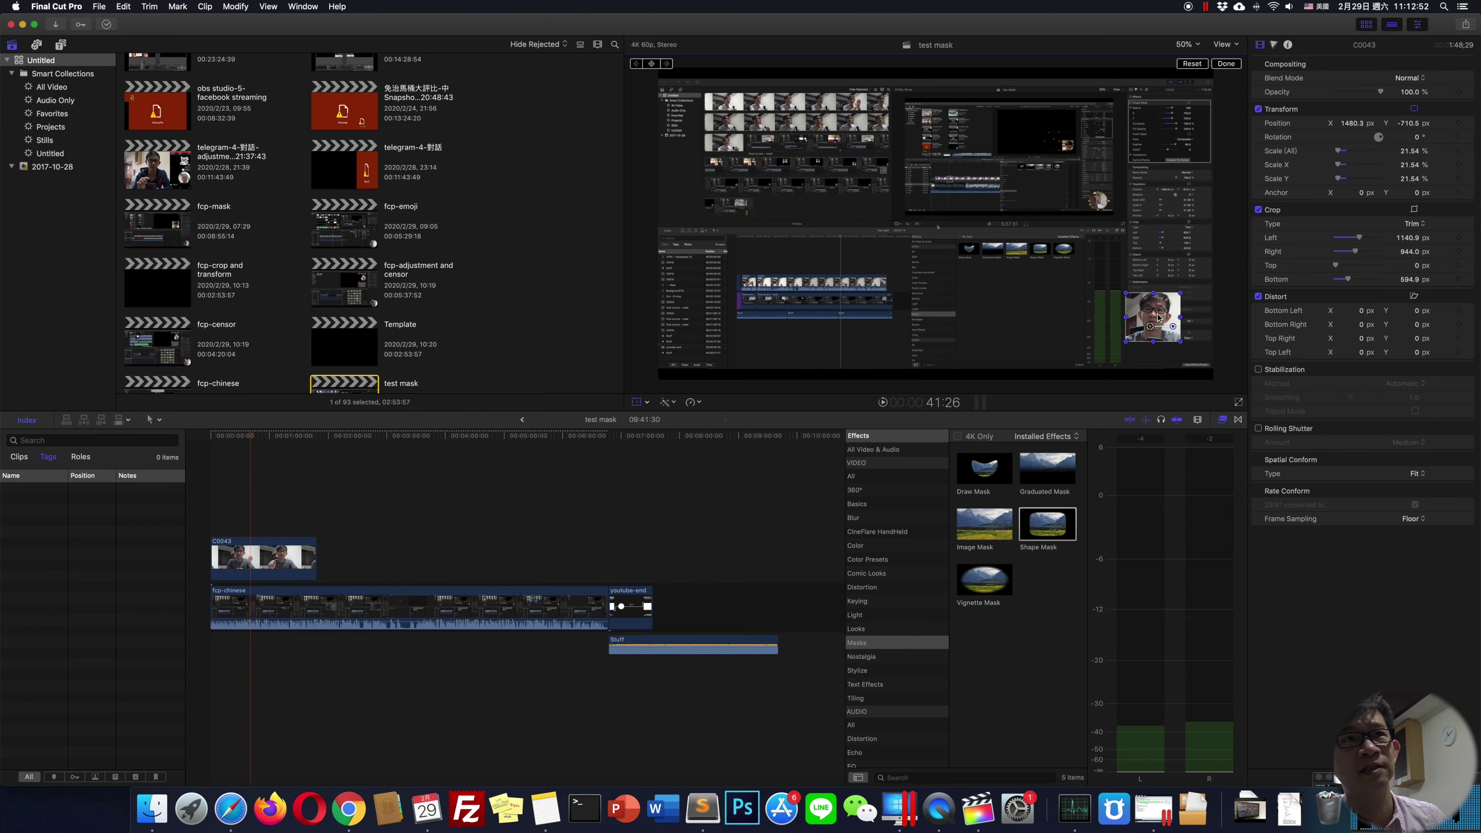
pyautogui.click(1162, 316)
pyautogui.moveTo(1162, 315); pyautogui.dragTo(1190, 337)
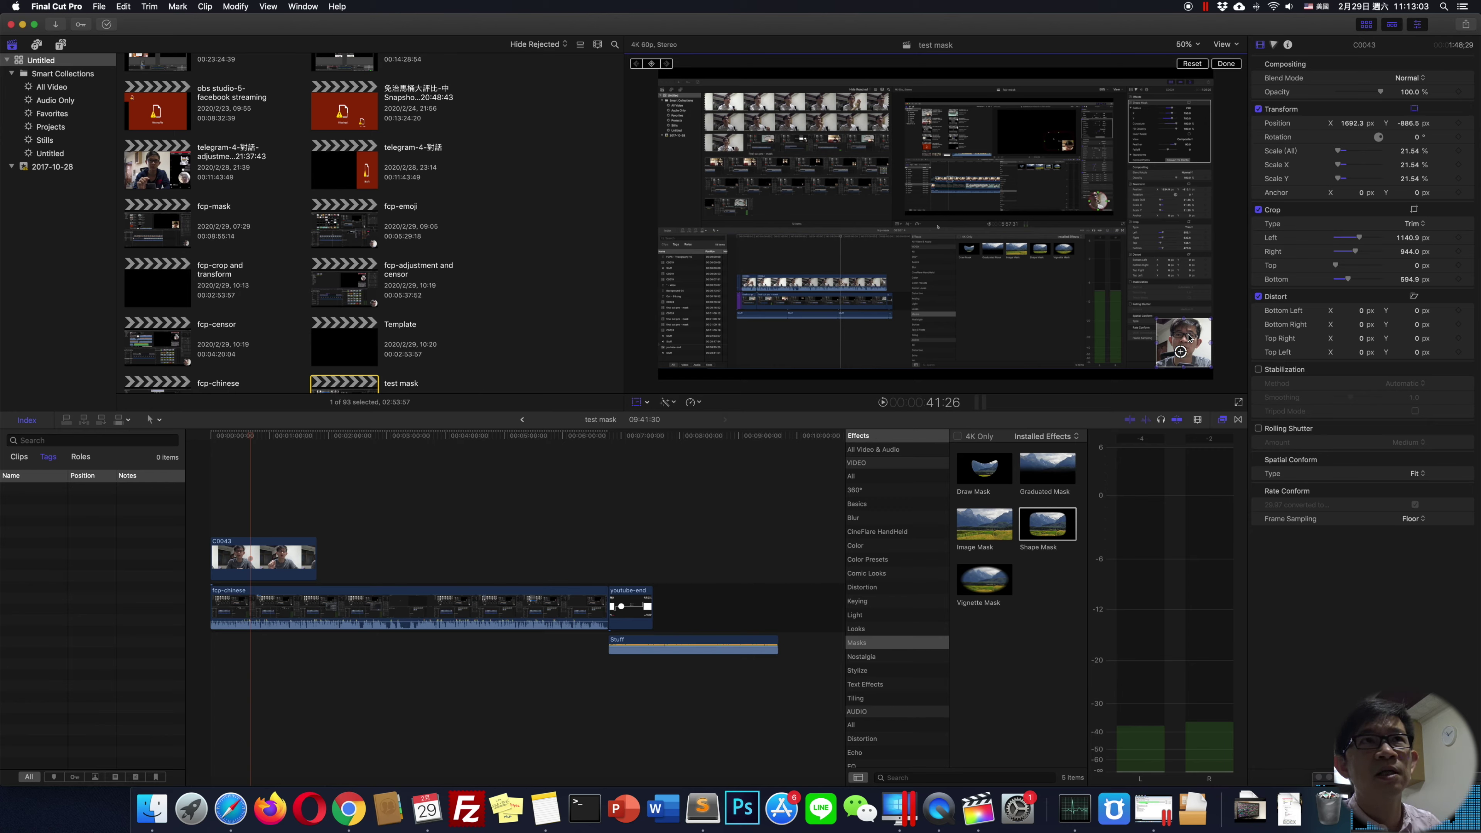
# Reset the webcam clip's transform, scale it to 23.1% at 0° and place it at X 1693.3, Y -869.6
pyautogui.click(1184, 316)
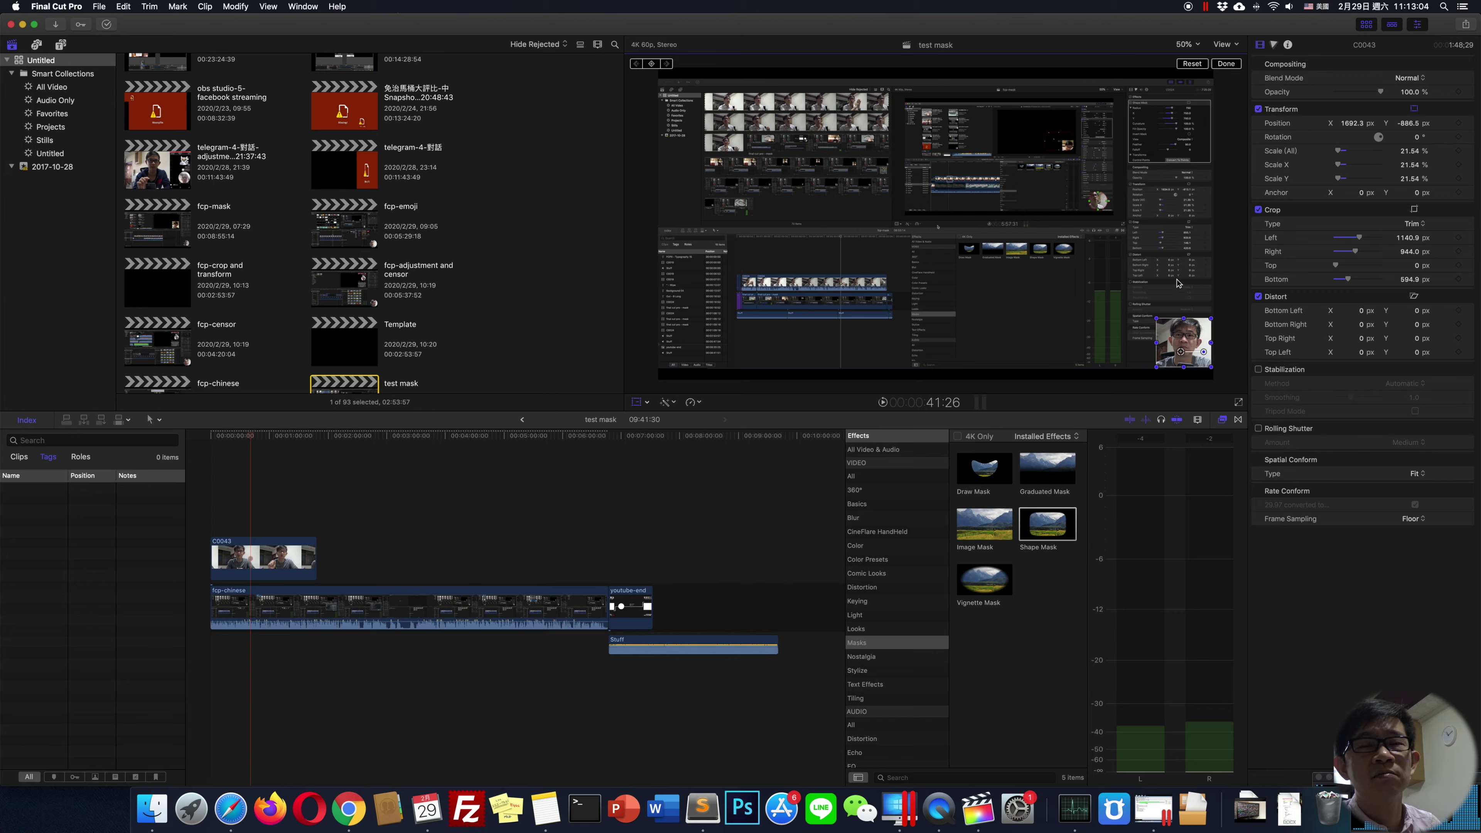
pyautogui.click(1192, 64)
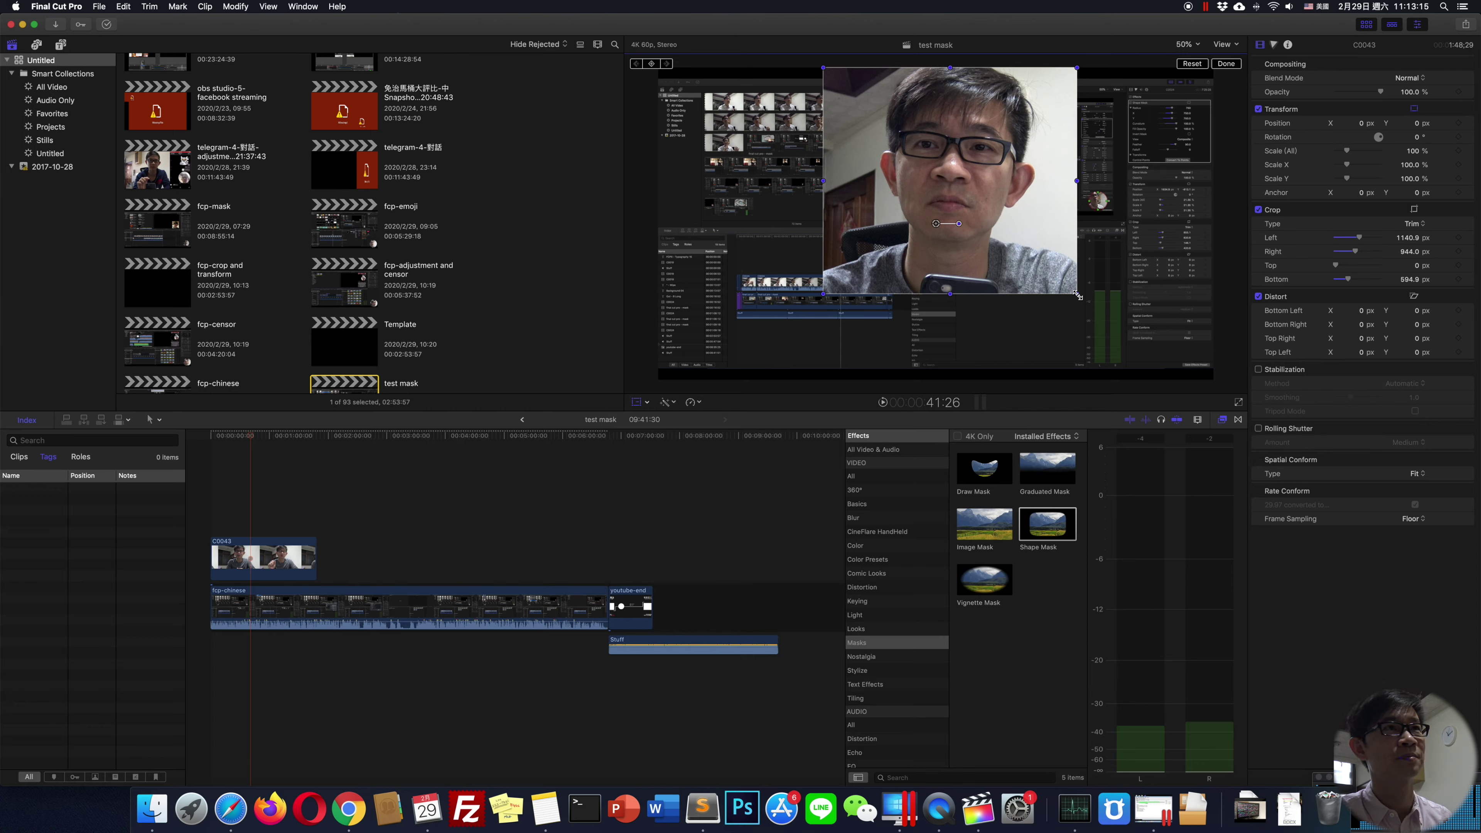
pyautogui.moveTo(1078, 296); pyautogui.dragTo(882, 108)
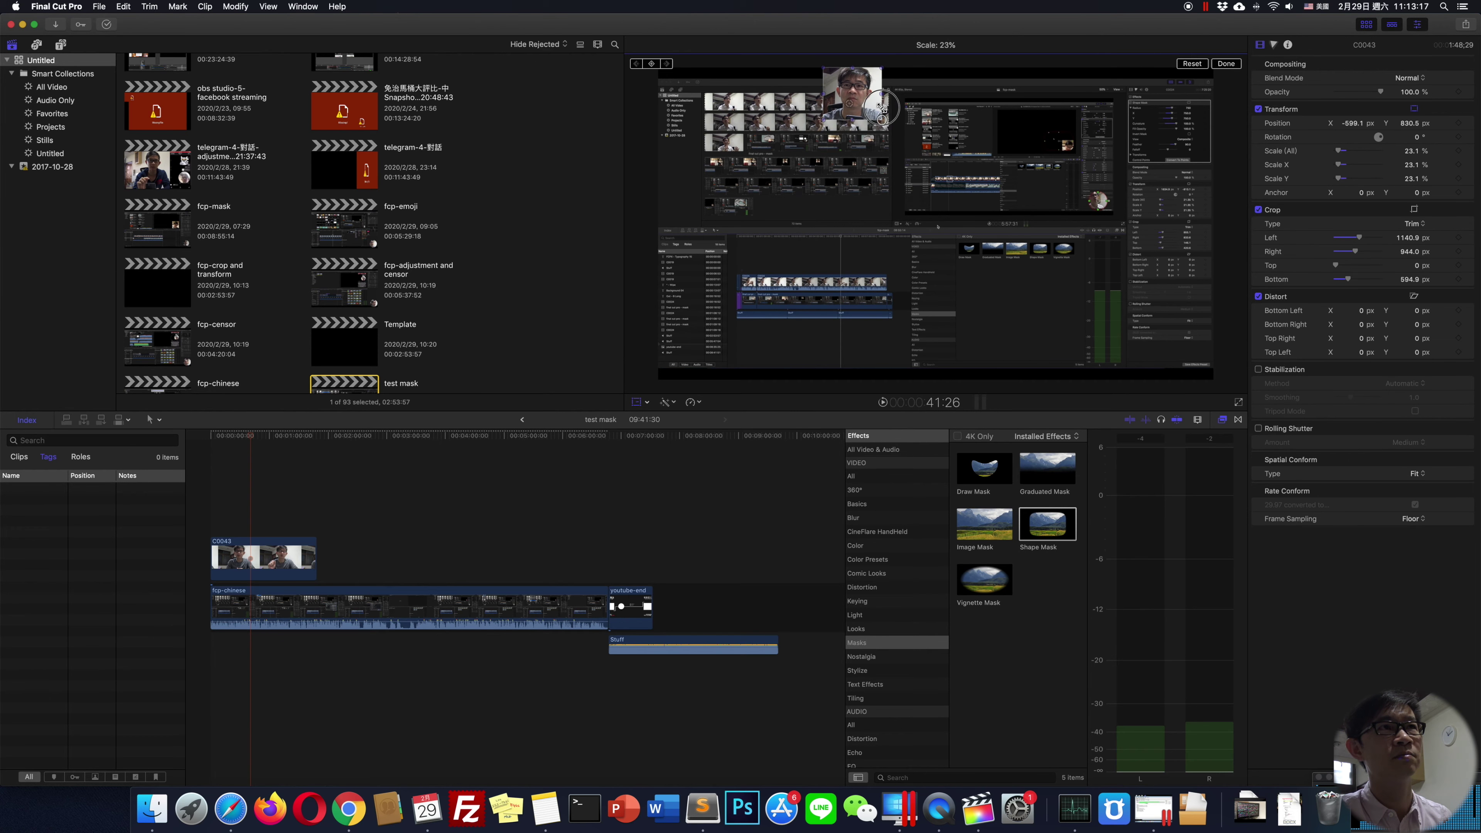
pyautogui.moveTo(852, 93); pyautogui.dragTo(1183, 353)
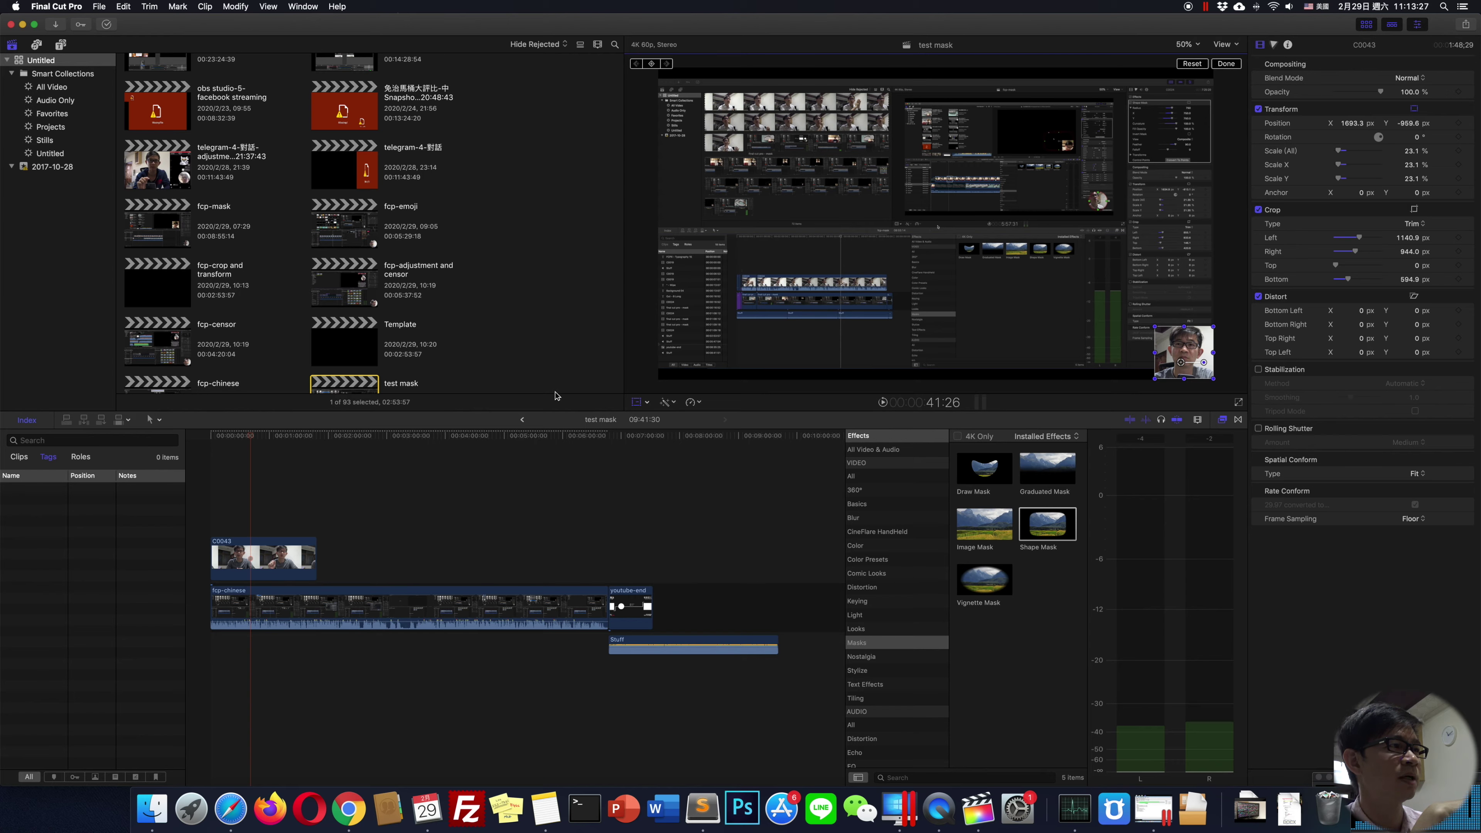
# Play back the picture-in-picture composite, then turn off the on-screen transform controls
pyautogui.click(245, 484)
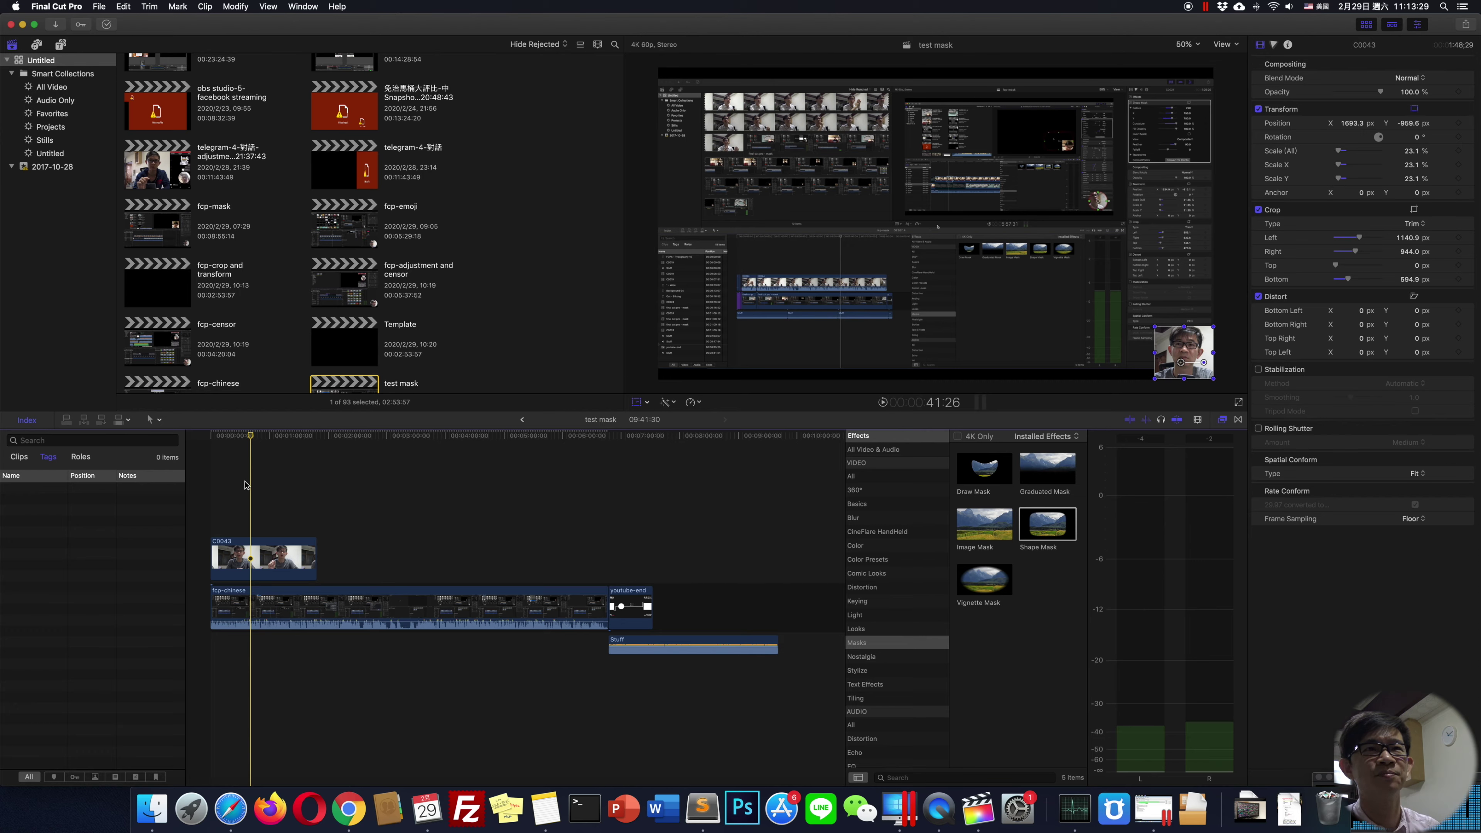
pyautogui.press('space')
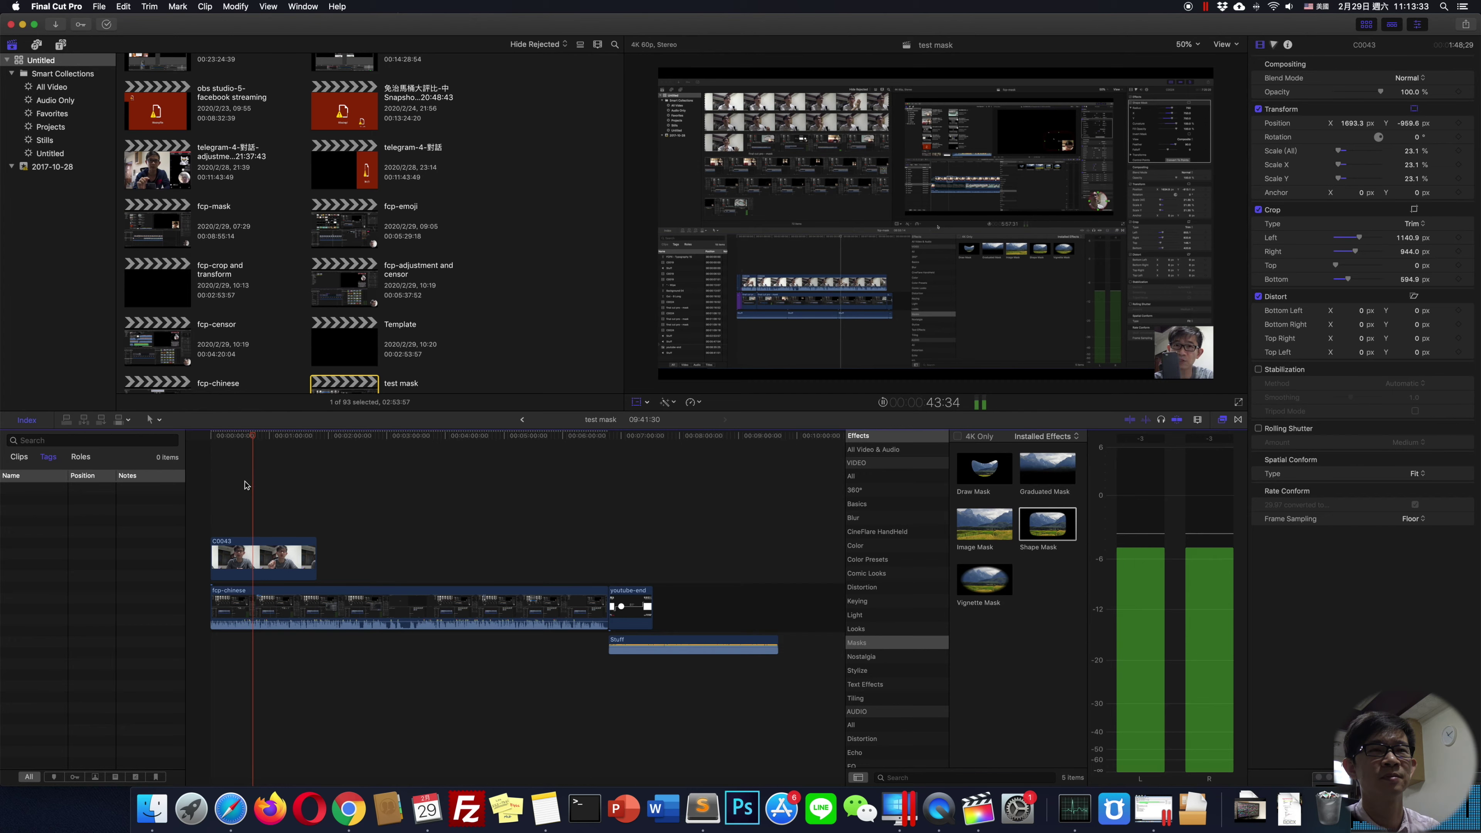
pyautogui.press('space')
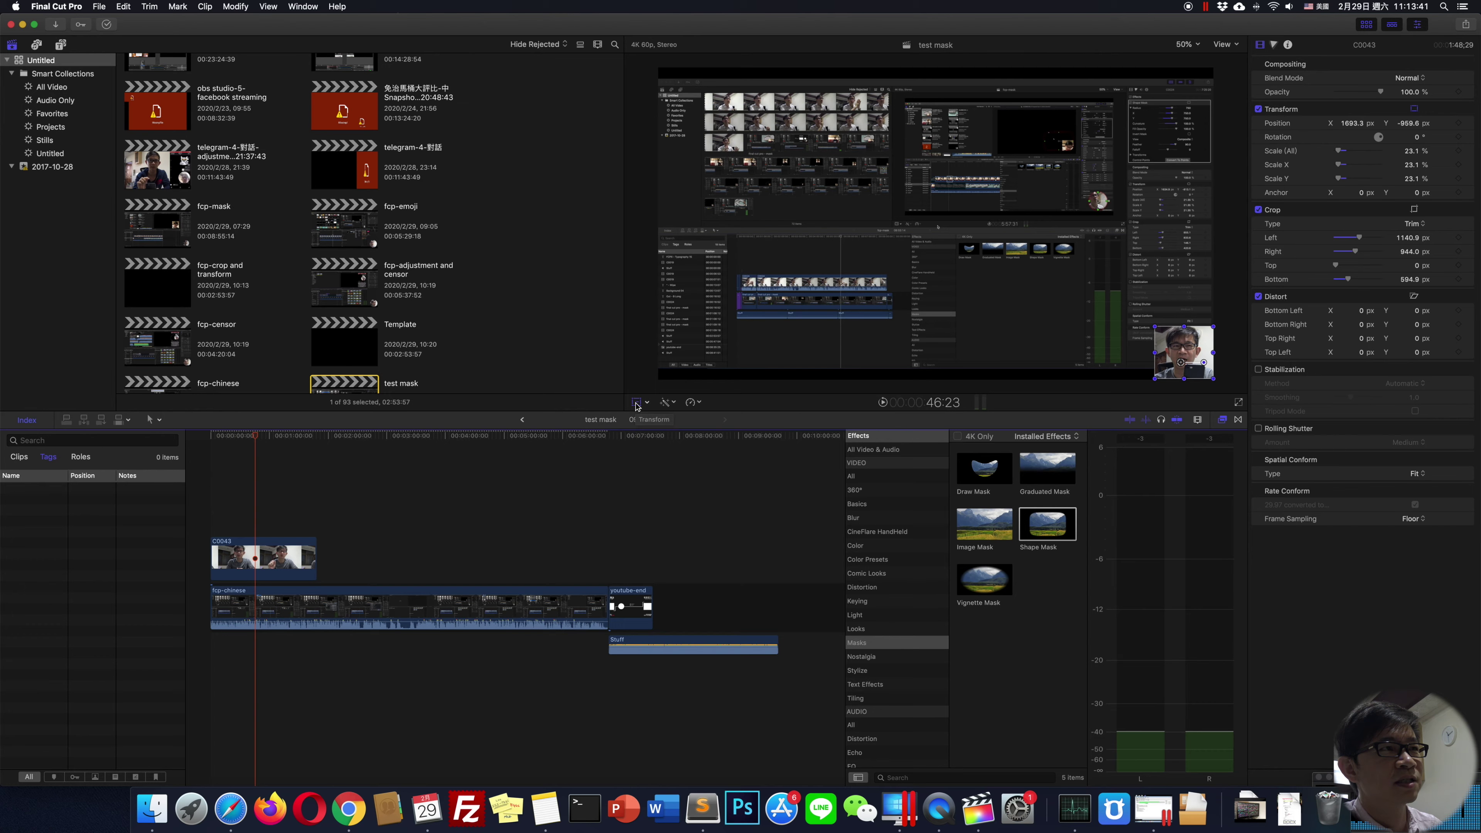
pyautogui.click(636, 406)
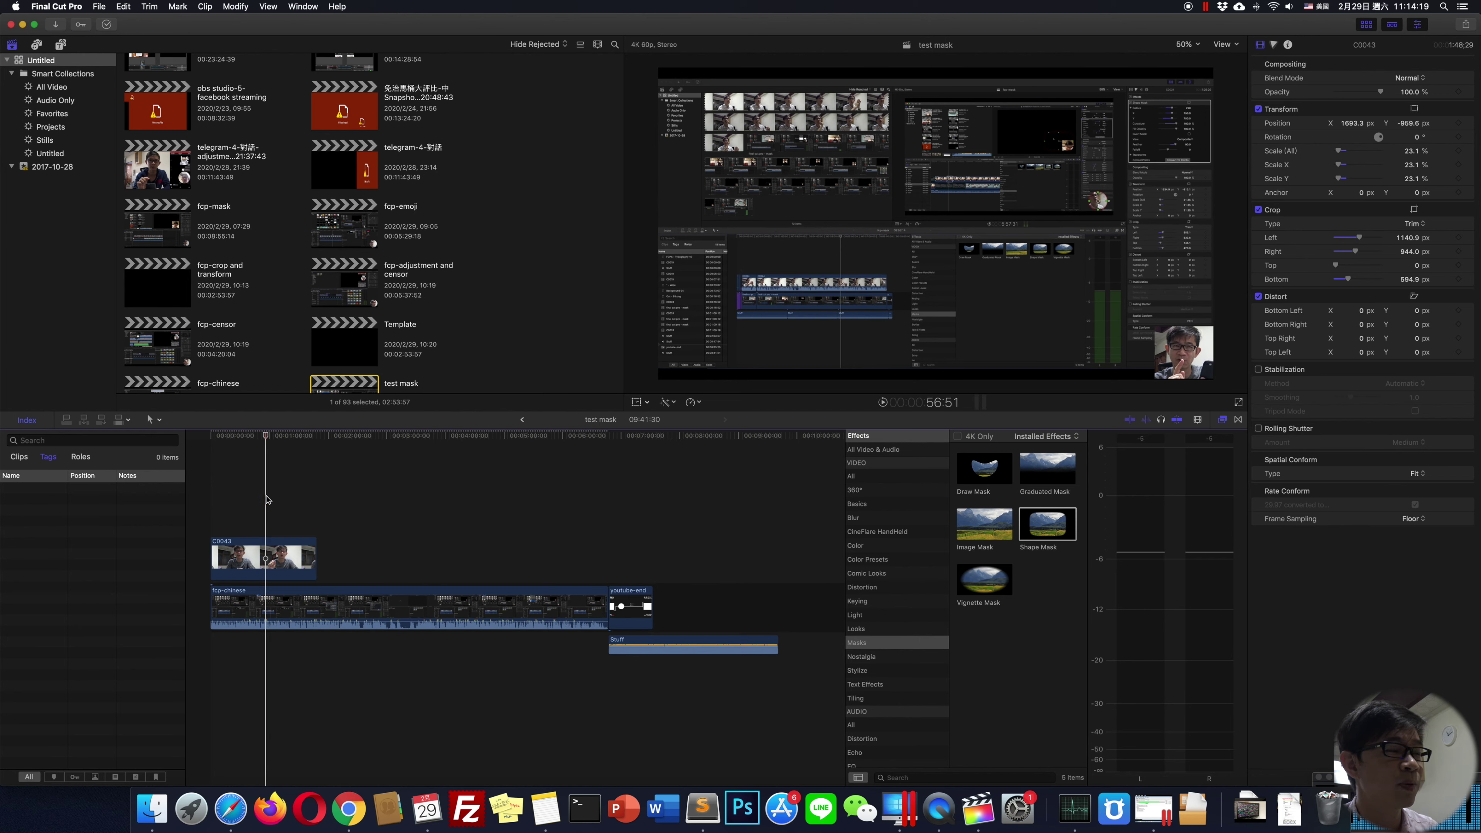
# Set the playhead, enable Transform and select the fcp-chinese clip, which stays full-frame at 100%
pyautogui.click(279, 497)
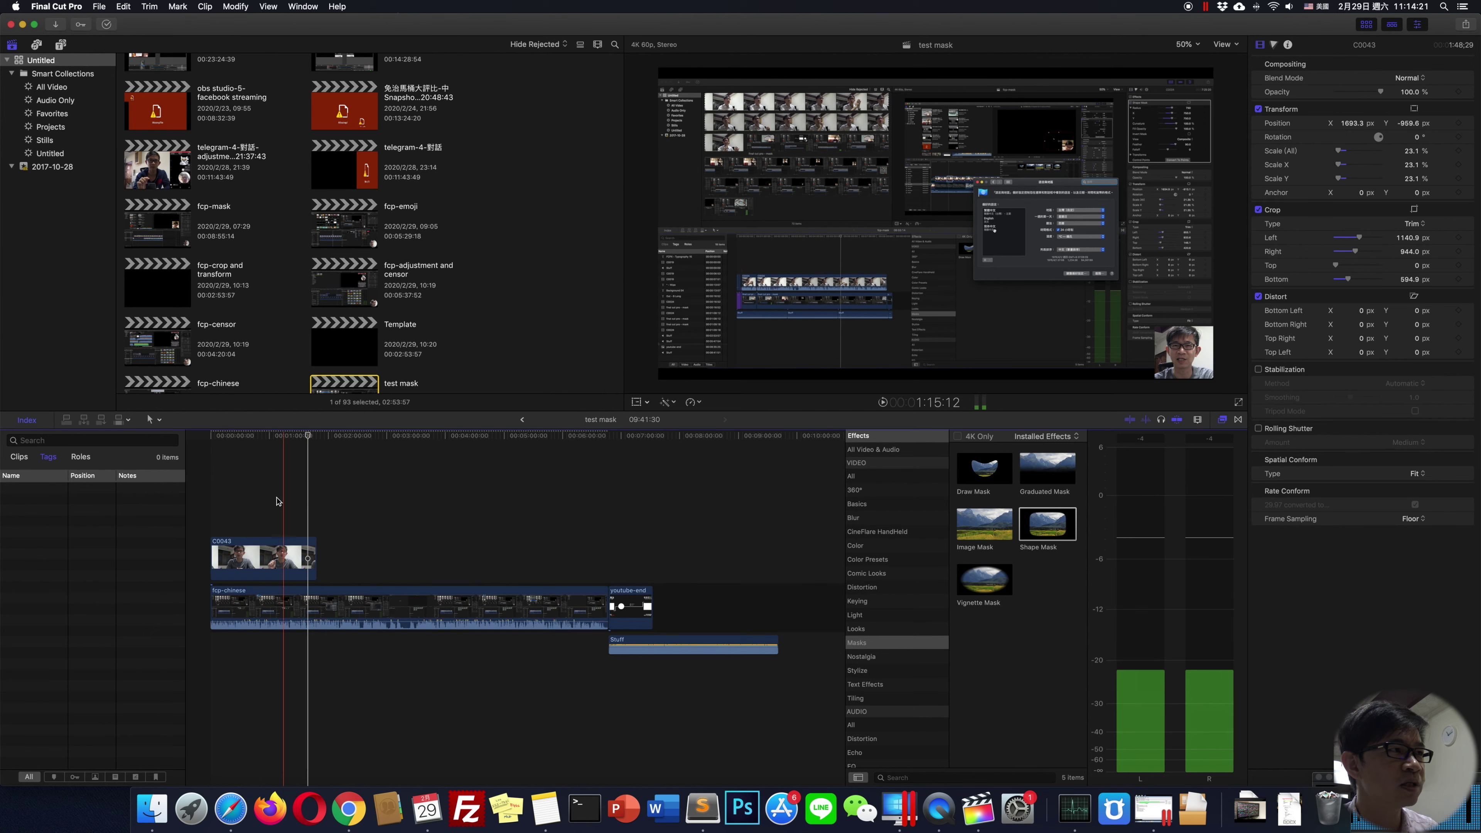
pyautogui.click(265, 501)
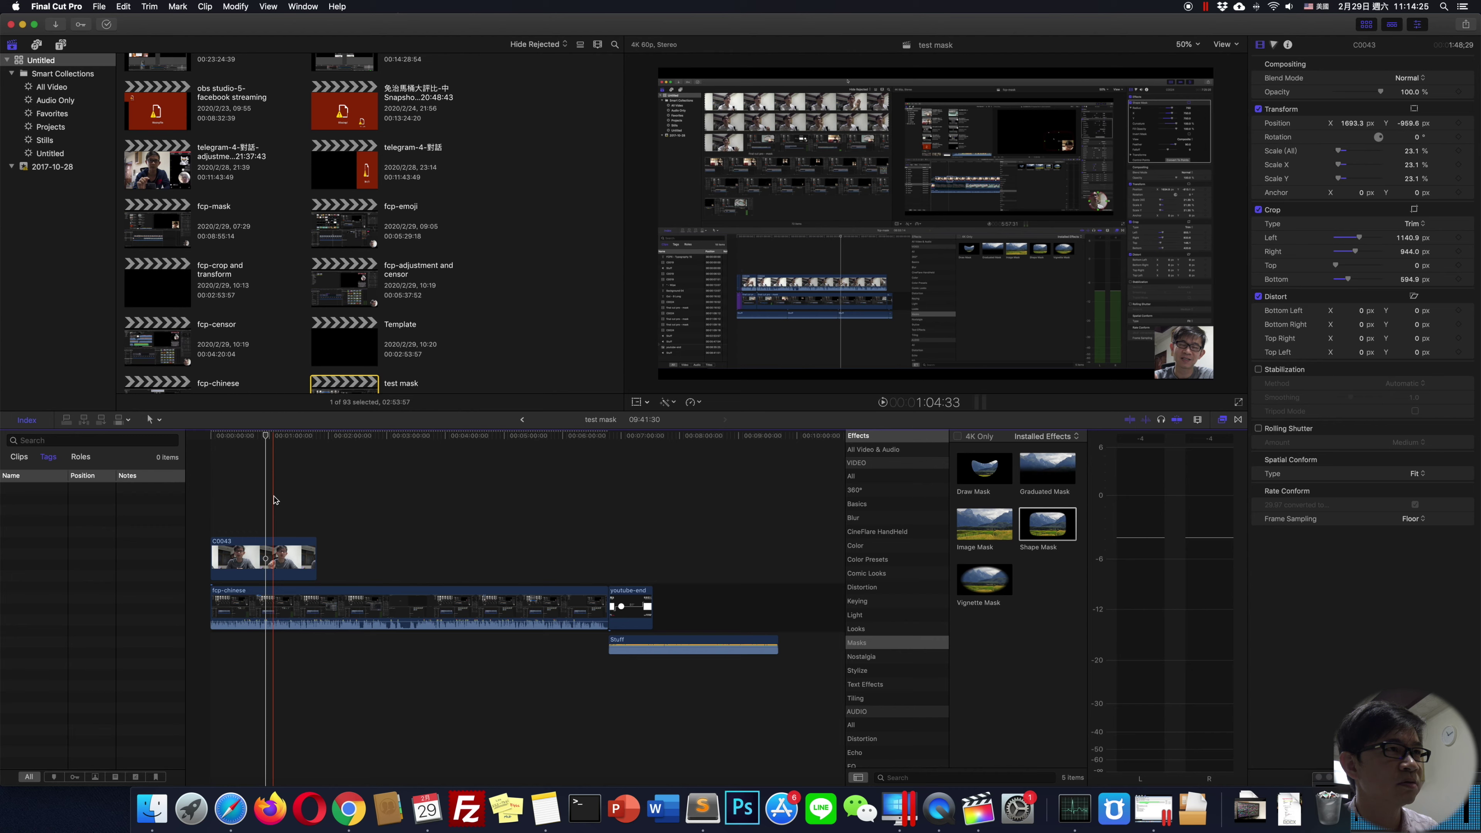
pyautogui.click(274, 500)
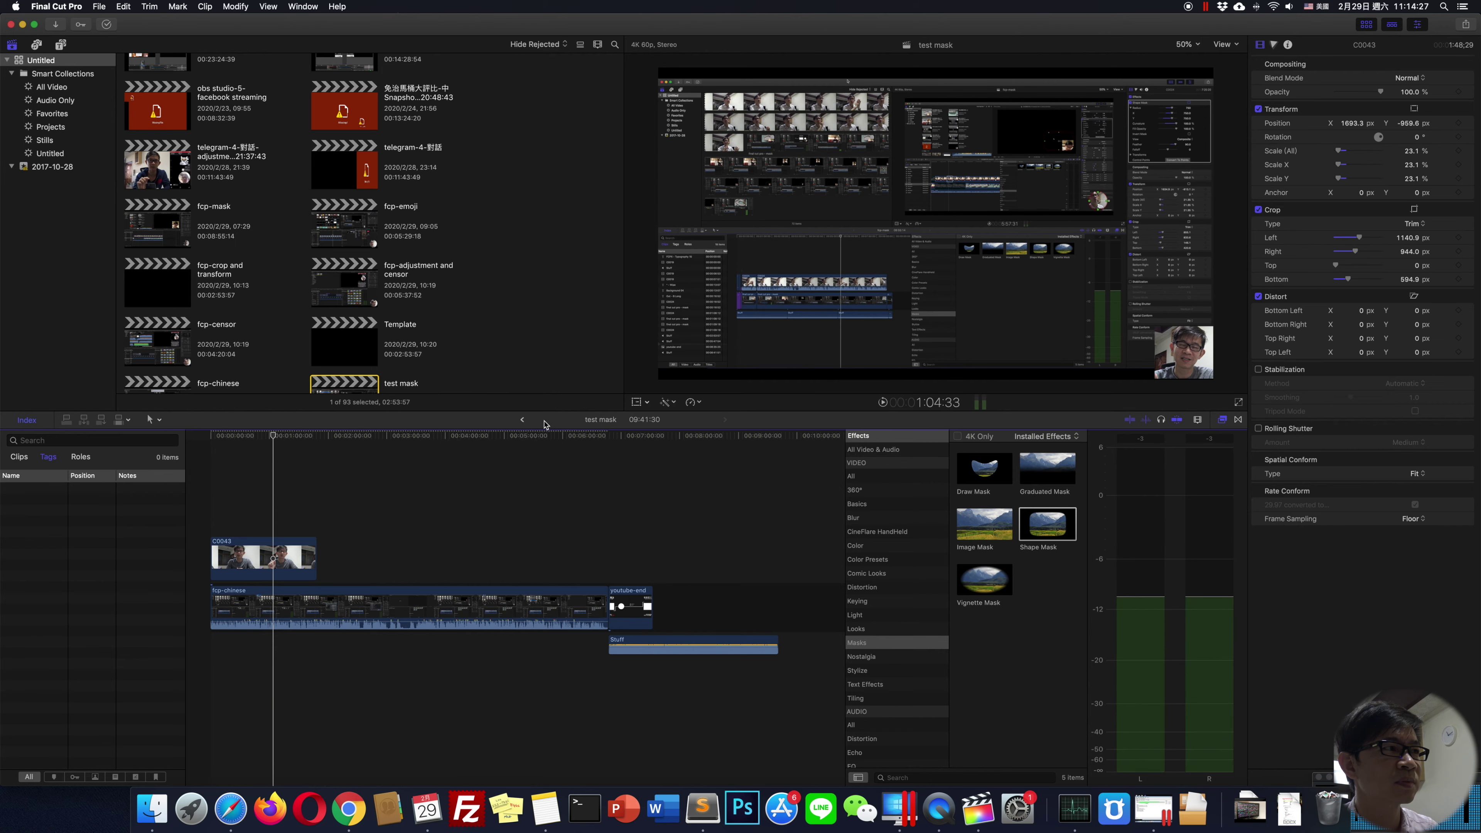
pyautogui.click(636, 404)
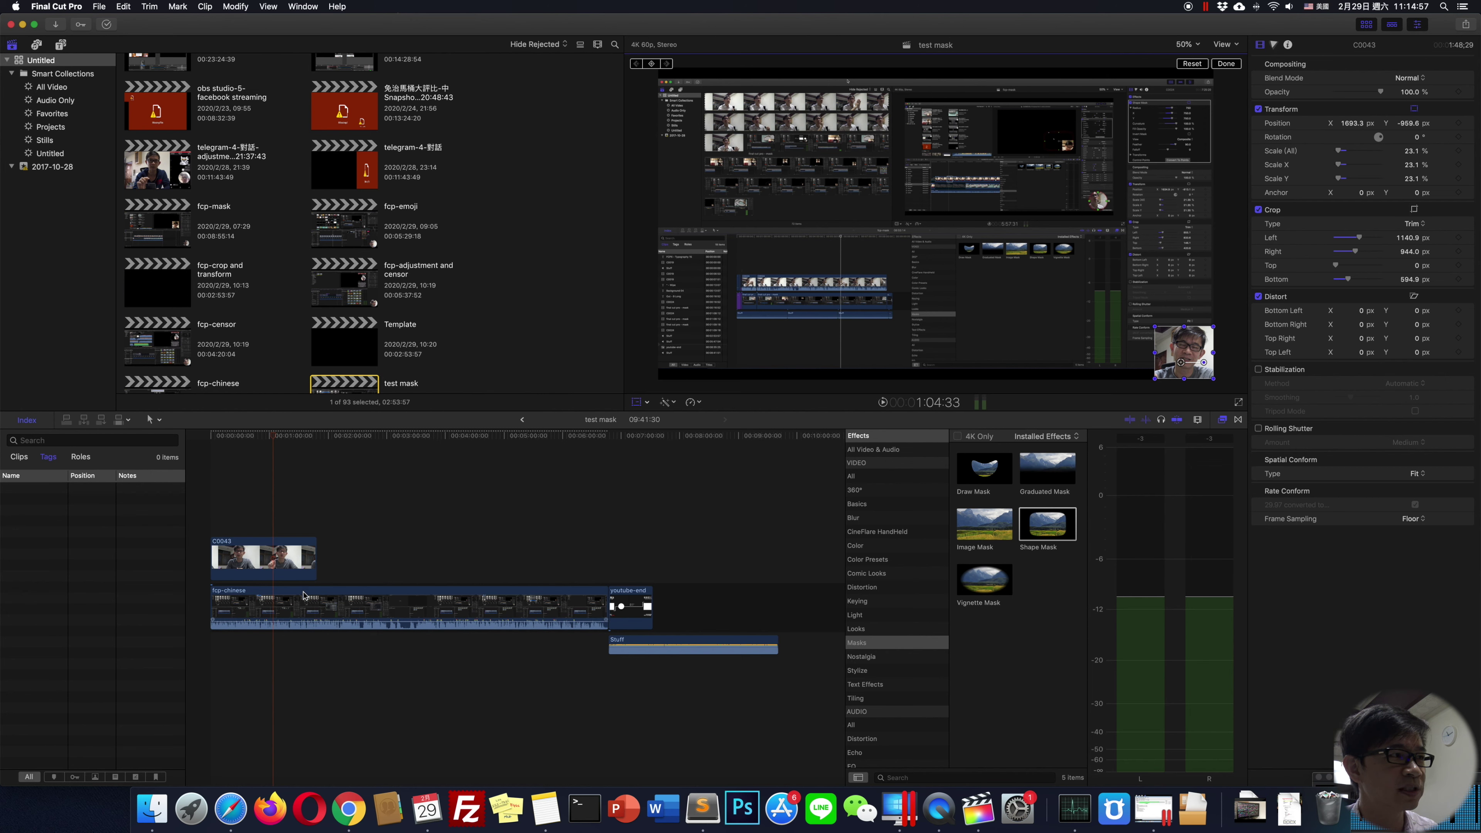
pyautogui.click(280, 597)
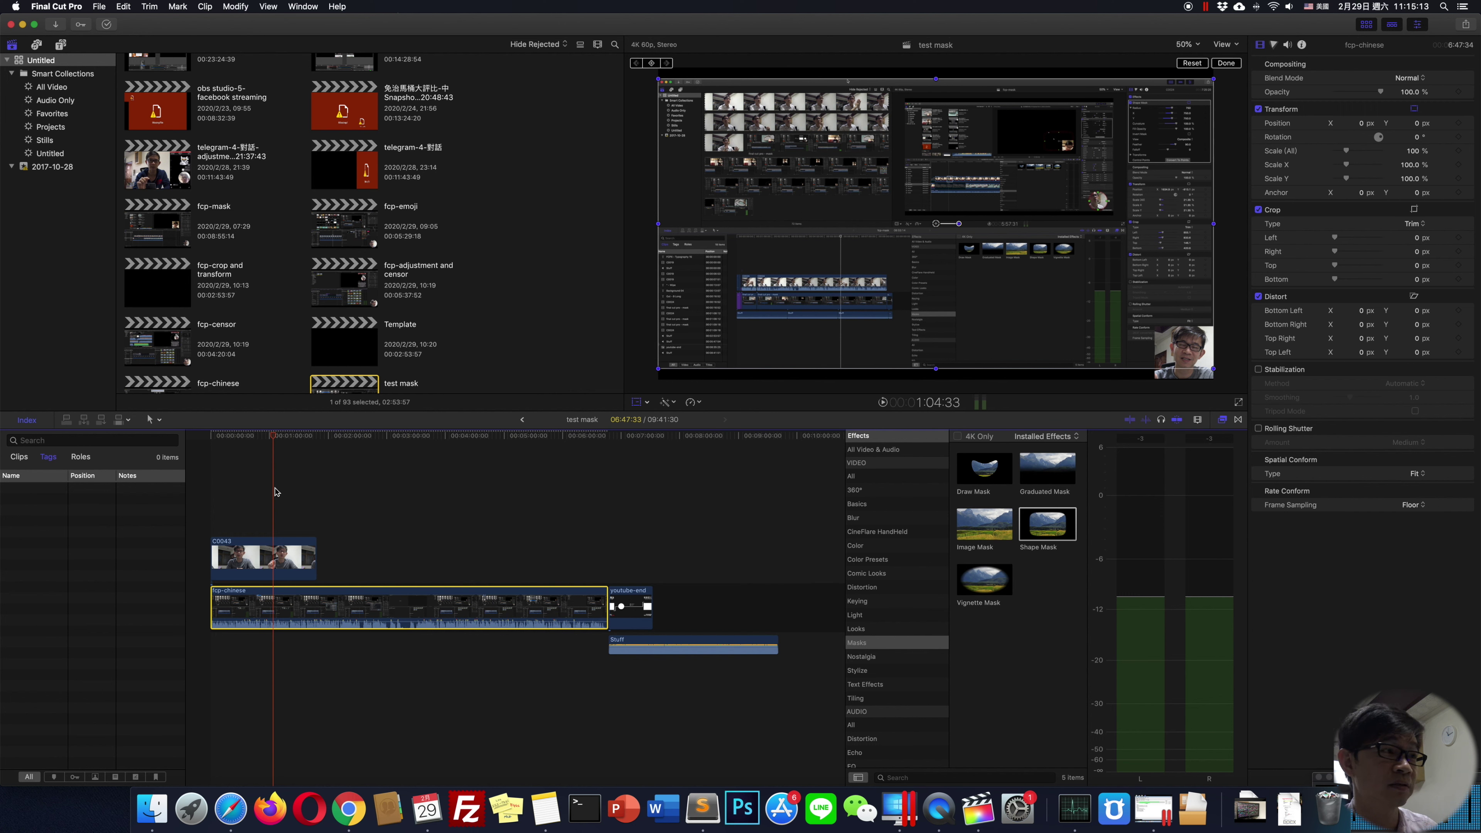
# Deselect the fcp-chinese clip and select the C0043 webcam clip instead
pyautogui.click(461, 484)
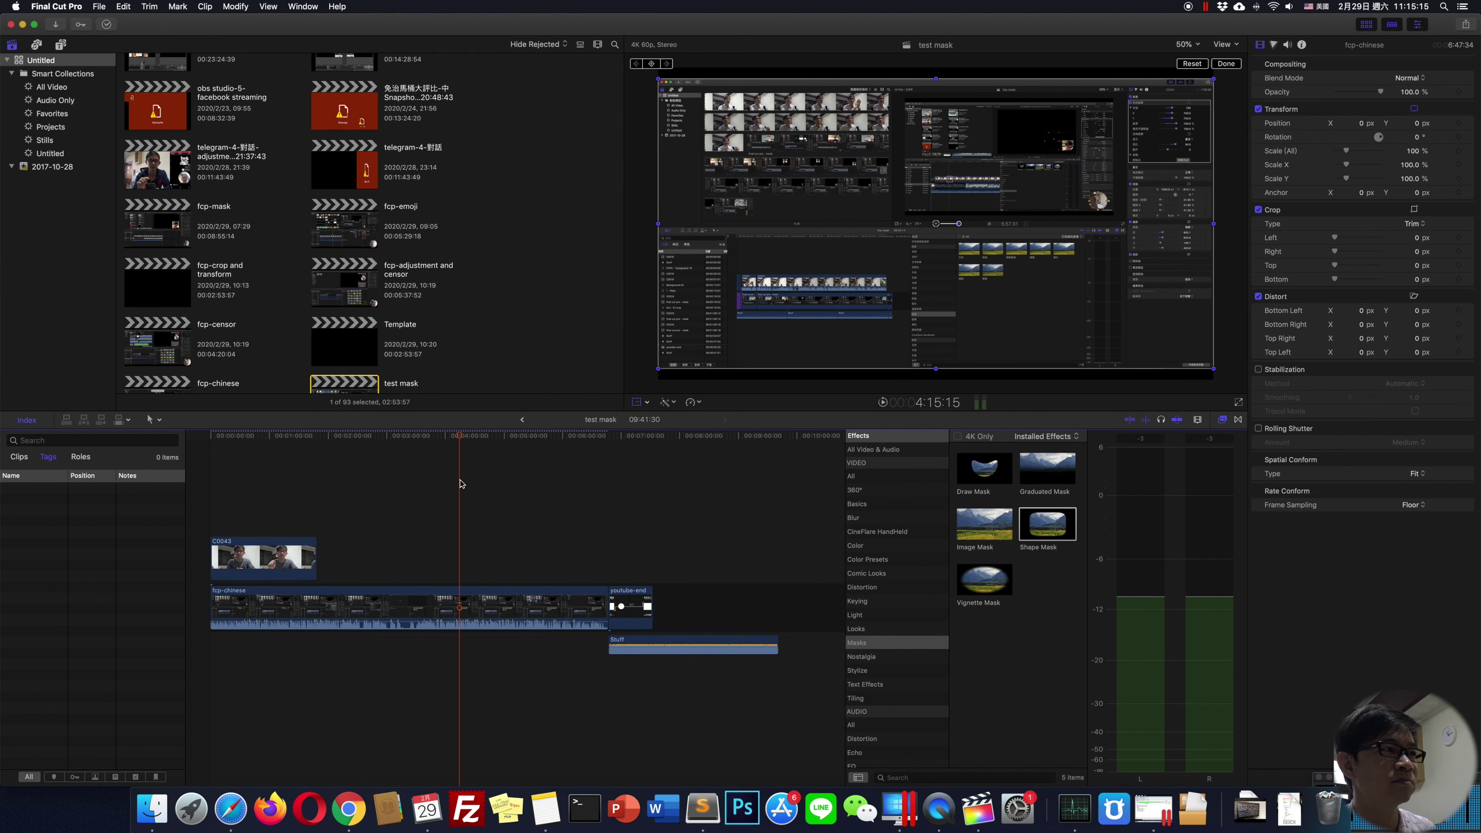
pyautogui.click(244, 542)
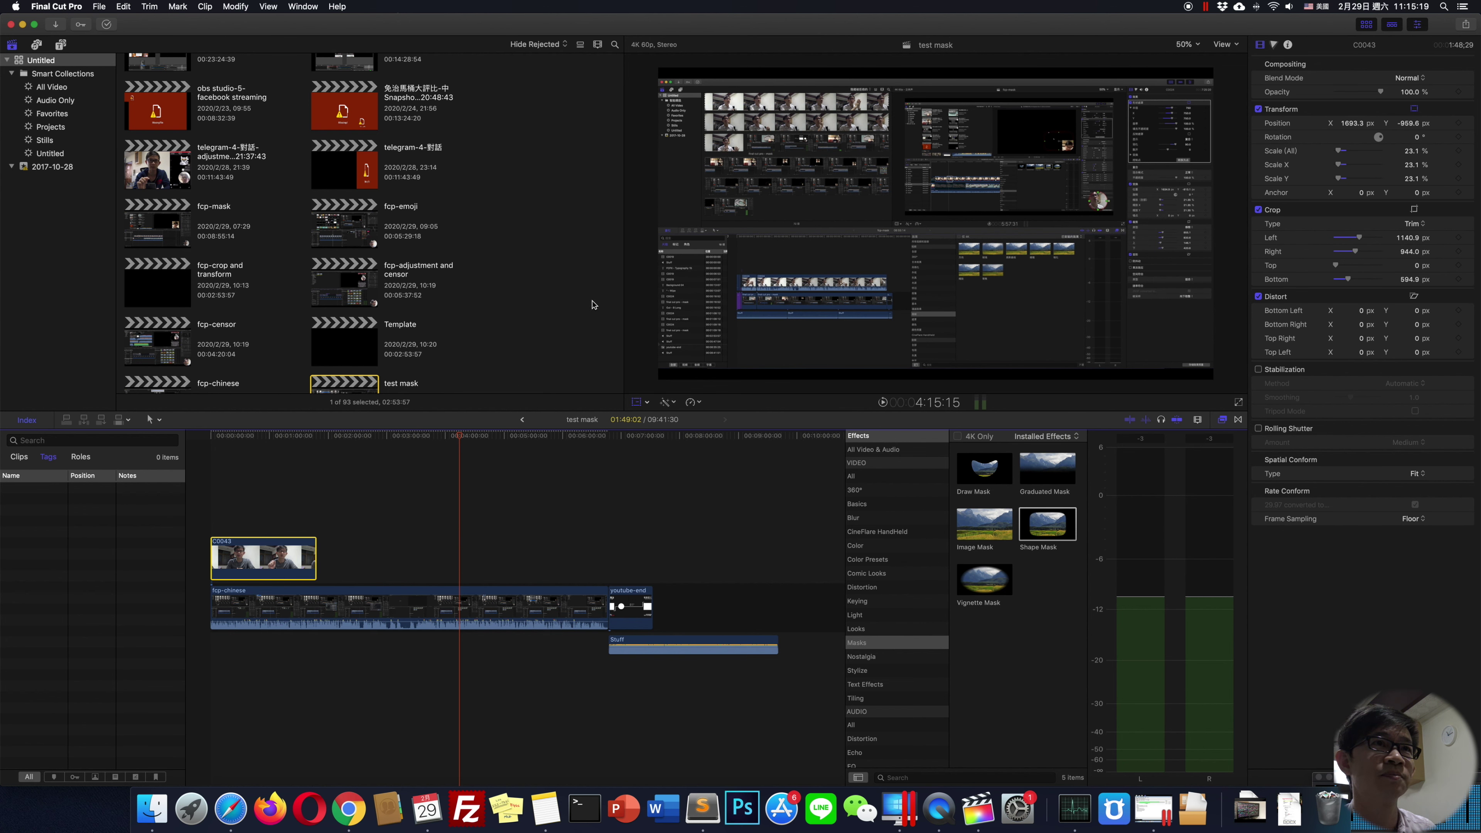